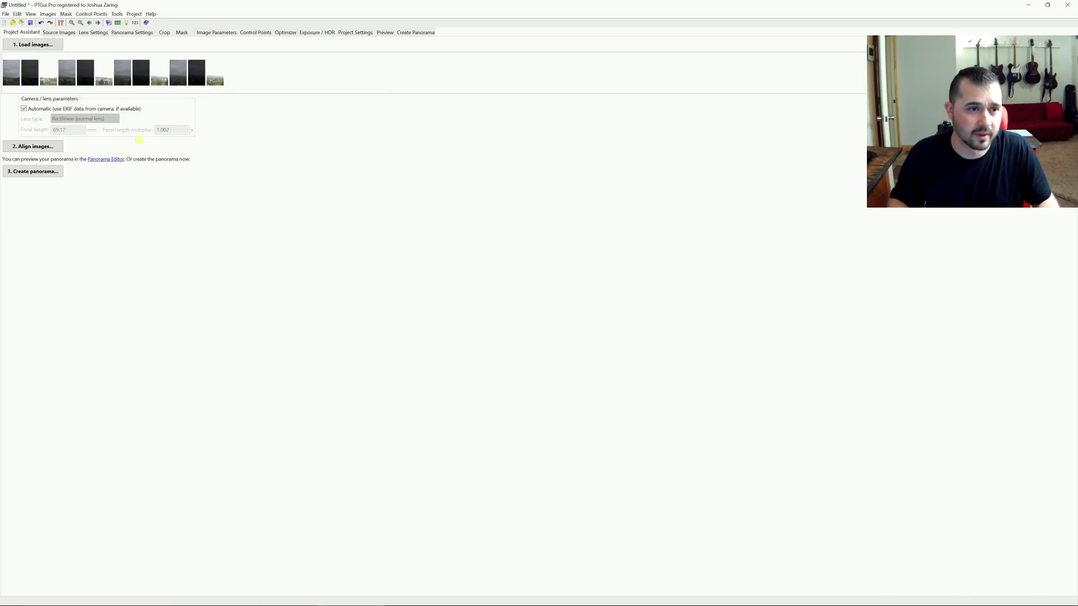
# Open the True HDR tone map settings, turn off Auto, and set Boost Shadows and Reduce Highlights to 0.
pyautogui.click(315, 32)
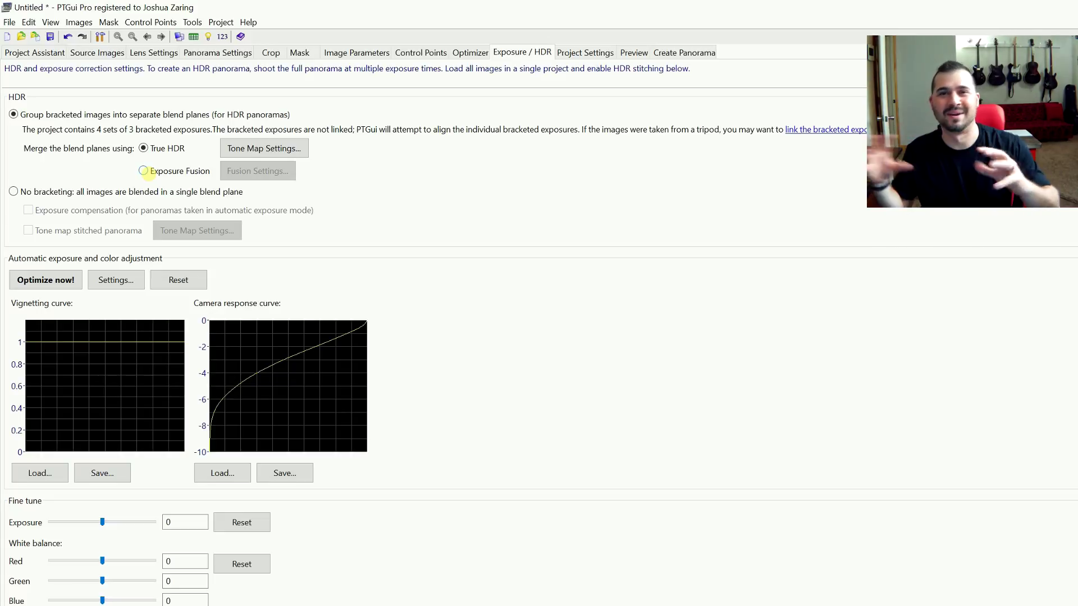
pyautogui.click(255, 147)
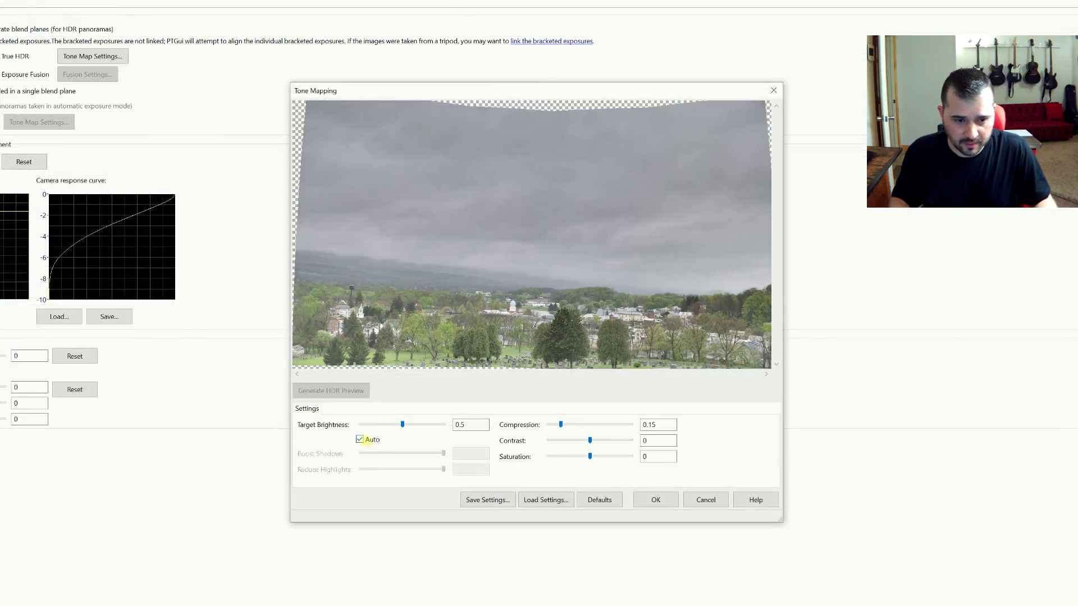
pyautogui.click(359, 440)
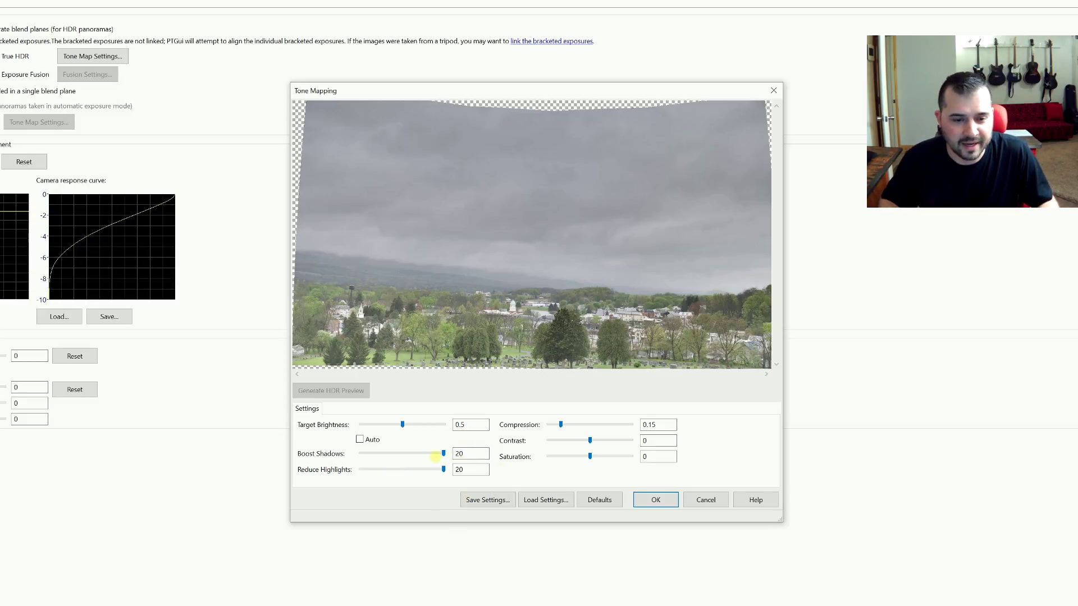
pyautogui.moveTo(443, 453); pyautogui.dragTo(336, 452)
pyautogui.moveTo(442, 469); pyautogui.dragTo(327, 469)
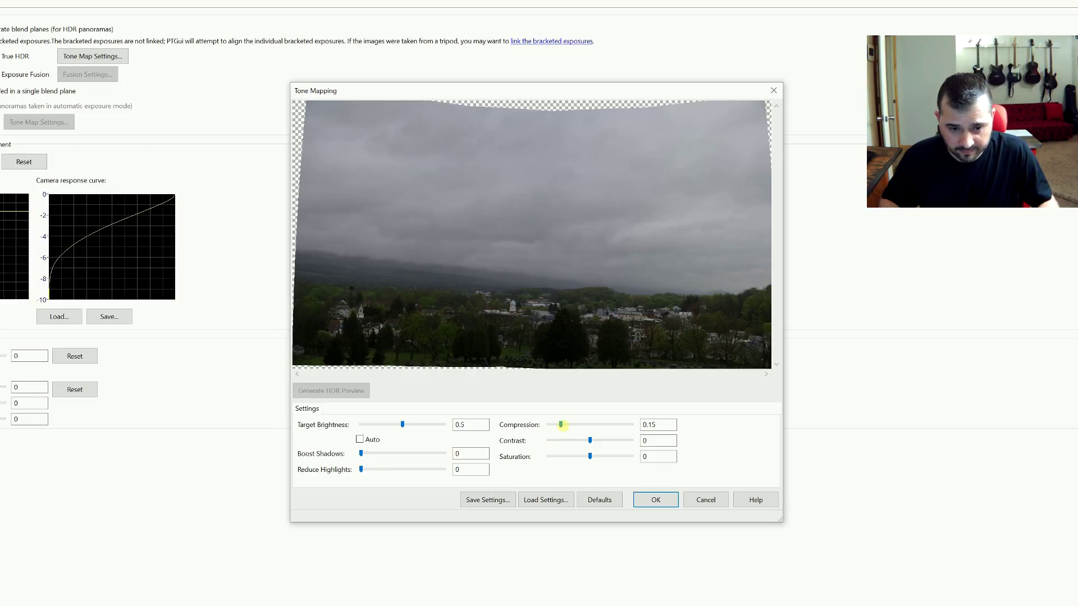
# Set the tone mapping Compression to 0.82, Contrast to 0.55 and Boost Shadows to 3.8.
pyautogui.moveTo(560, 425); pyautogui.dragTo(615, 427)
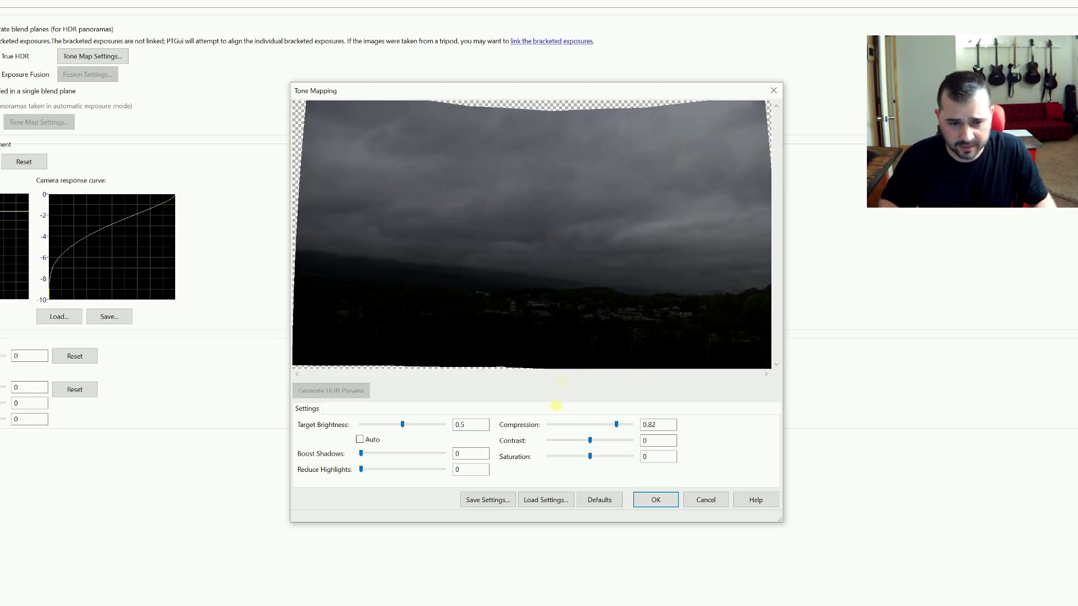
pyautogui.moveTo(590, 440); pyautogui.dragTo(613, 440)
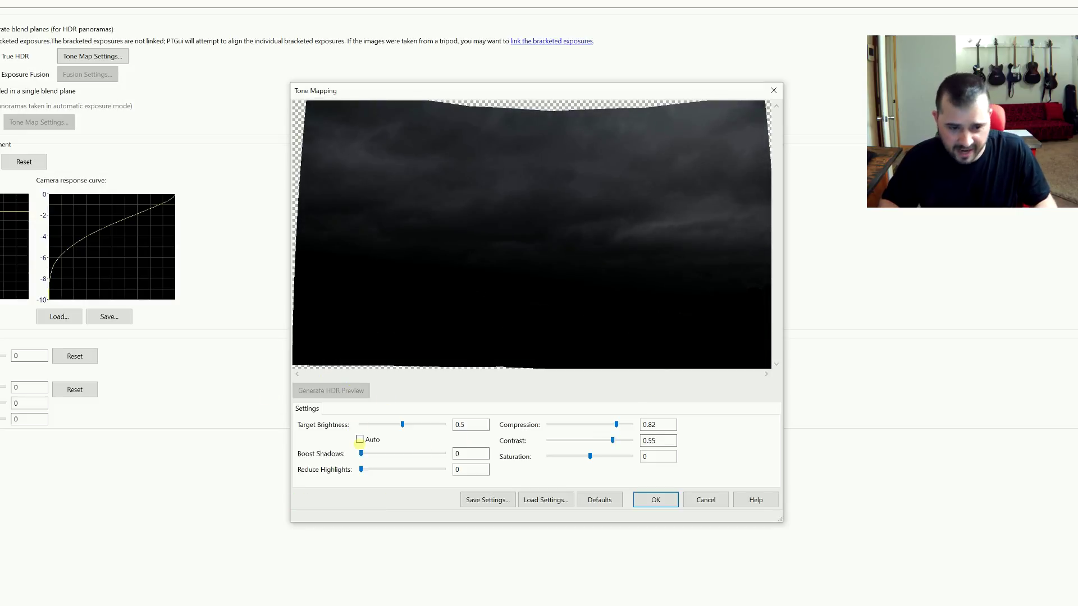
pyautogui.moveTo(361, 453); pyautogui.dragTo(375, 455)
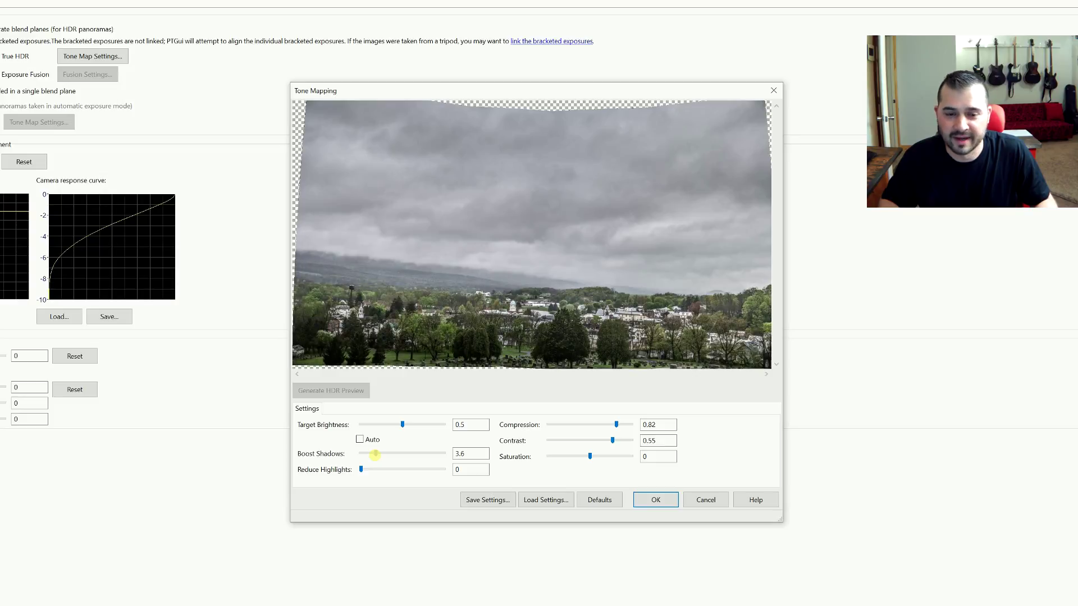
pyautogui.moveTo(375, 456); pyautogui.dragTo(376, 454)
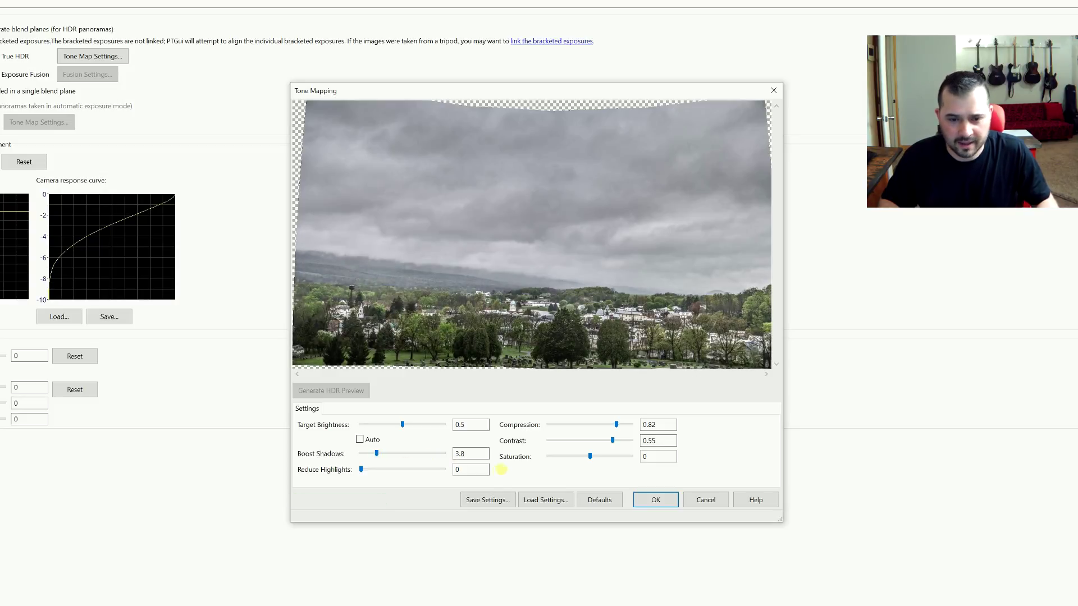
# Raise Saturation to 0.9, set Contrast to 0.76 and Compression to 0.75, and accept the tone mapping settings.
pyautogui.moveTo(590, 456); pyautogui.dragTo(609, 456)
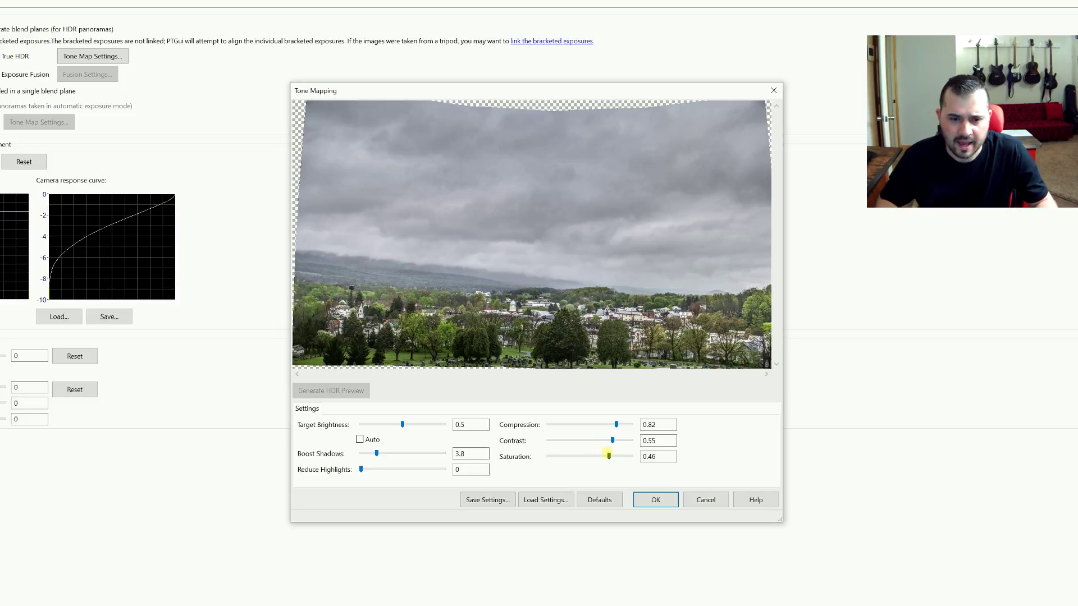
pyautogui.moveTo(608, 455); pyautogui.dragTo(619, 456)
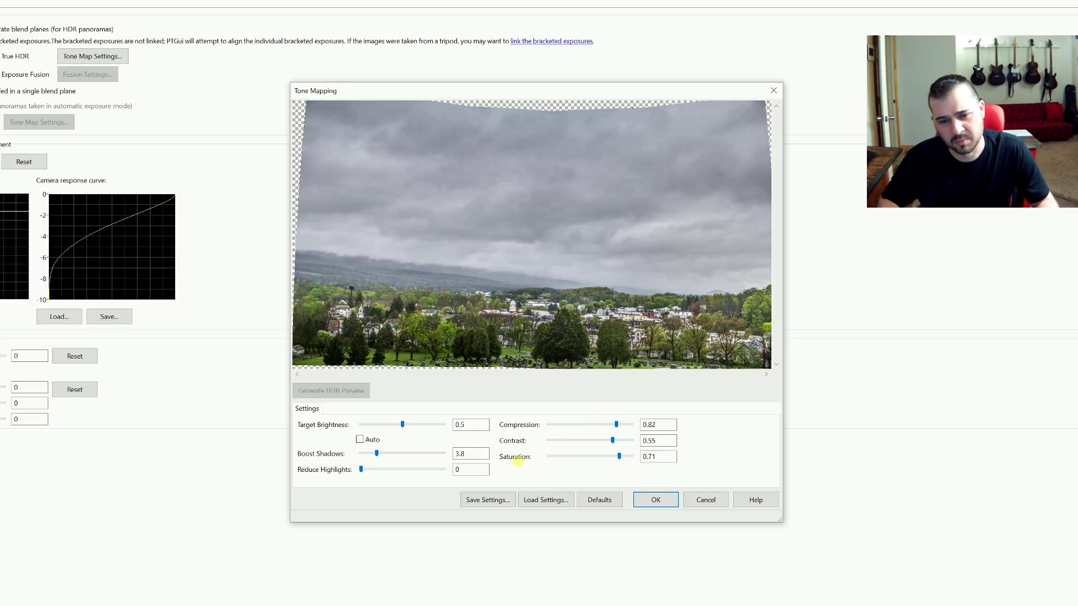
pyautogui.click(650, 440)
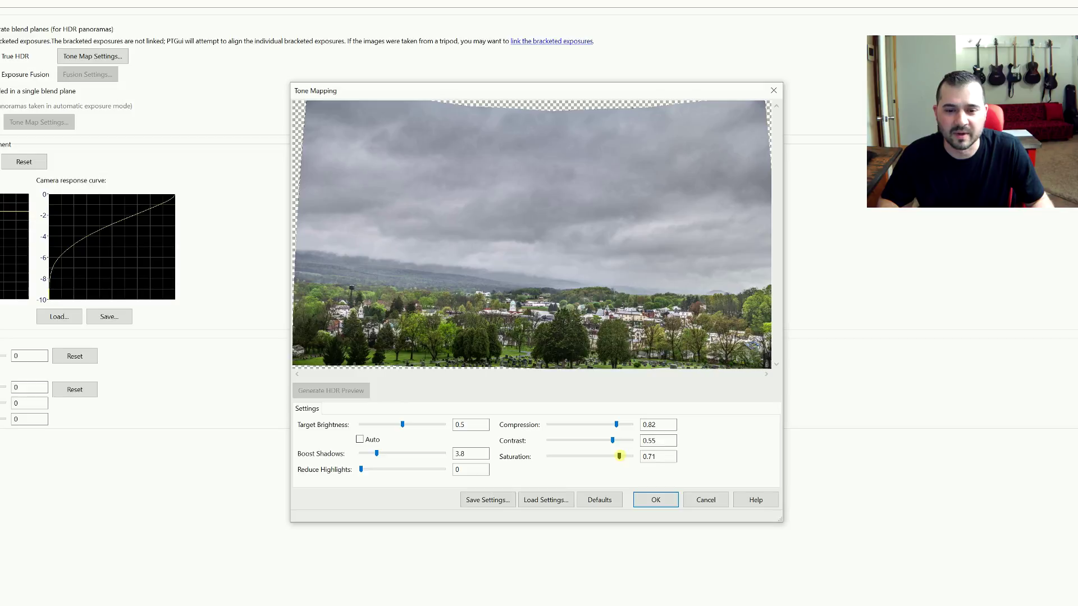
pyautogui.moveTo(618, 457); pyautogui.dragTo(610, 425)
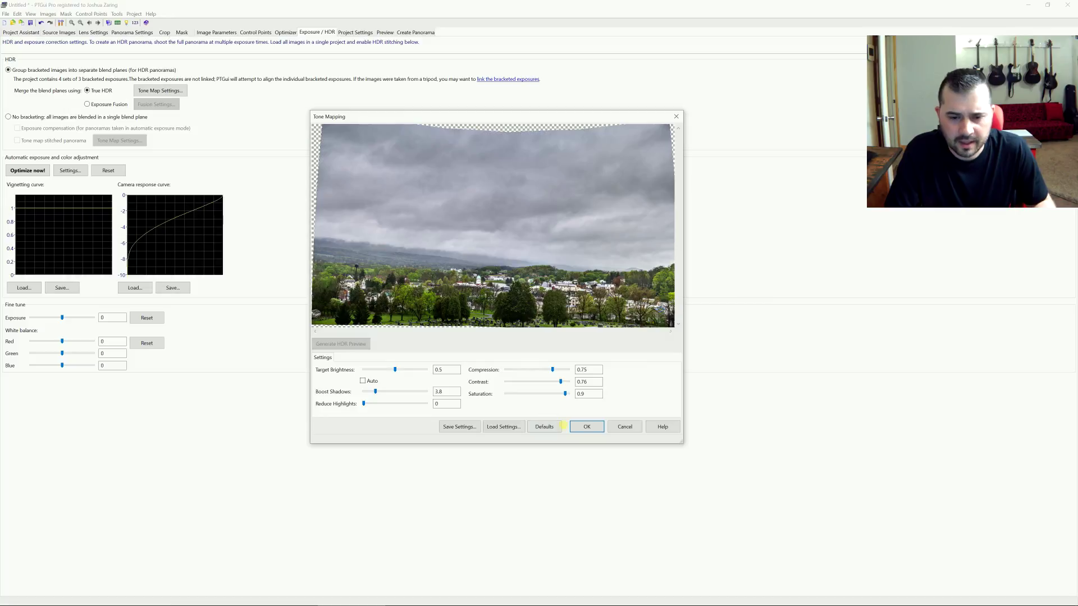
pyautogui.click(655, 500)
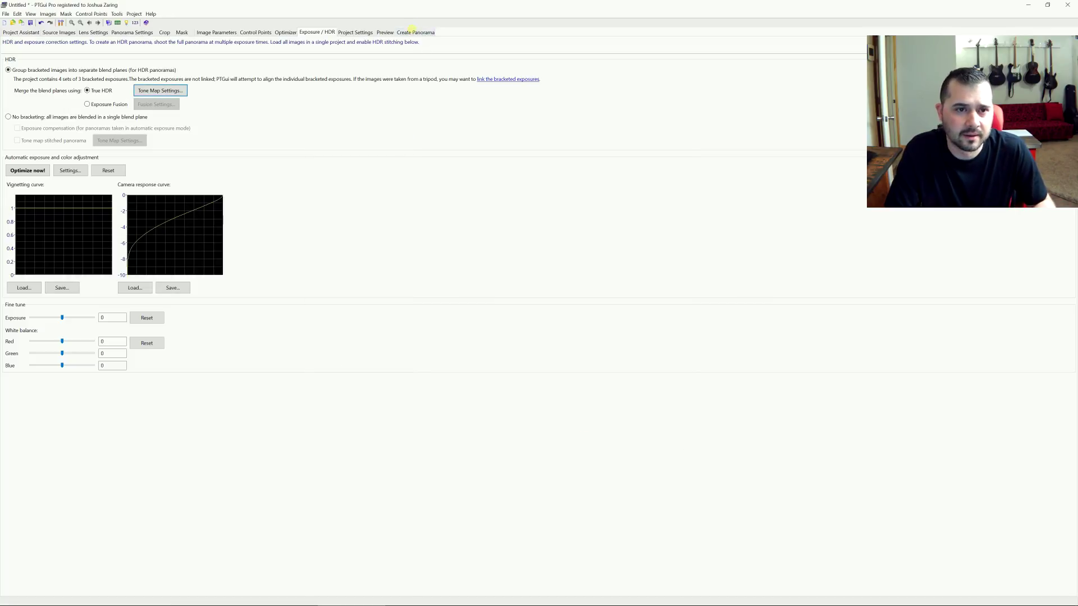
# Set the panorama output's LDR file format to TIFF (.tif) and its width to 20000 pixels.
pyautogui.click(413, 31)
pyautogui.click(76, 86)
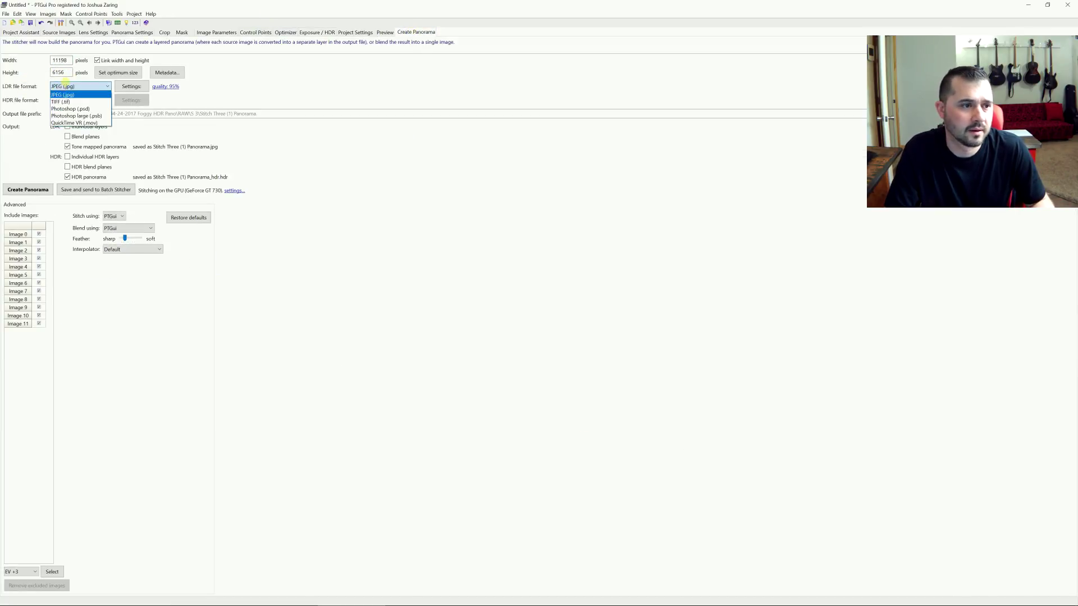
pyautogui.click(74, 100)
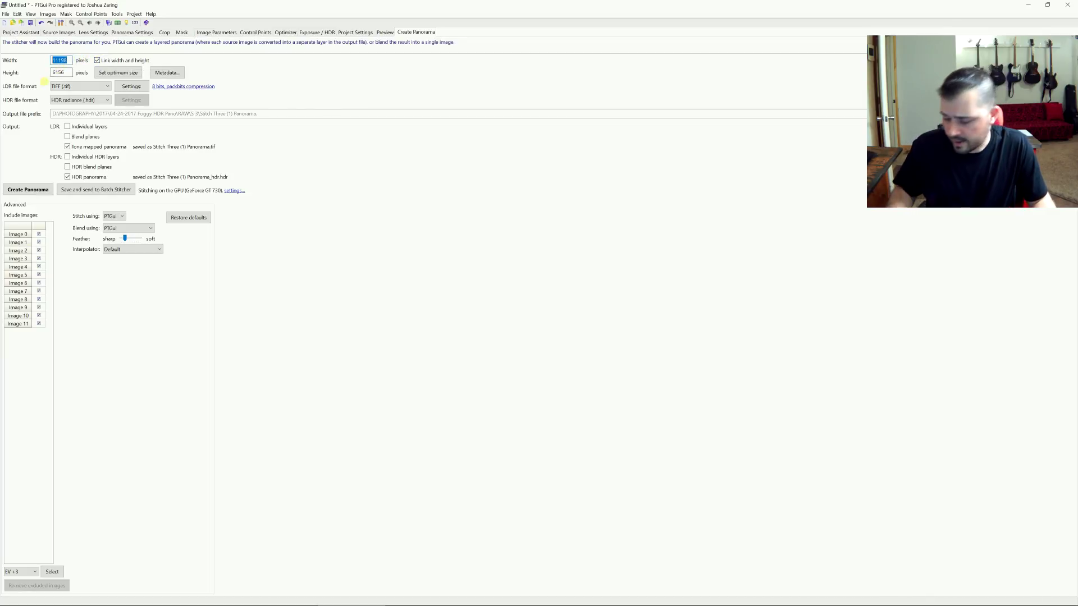
pyautogui.write('200')
pyautogui.write('00')
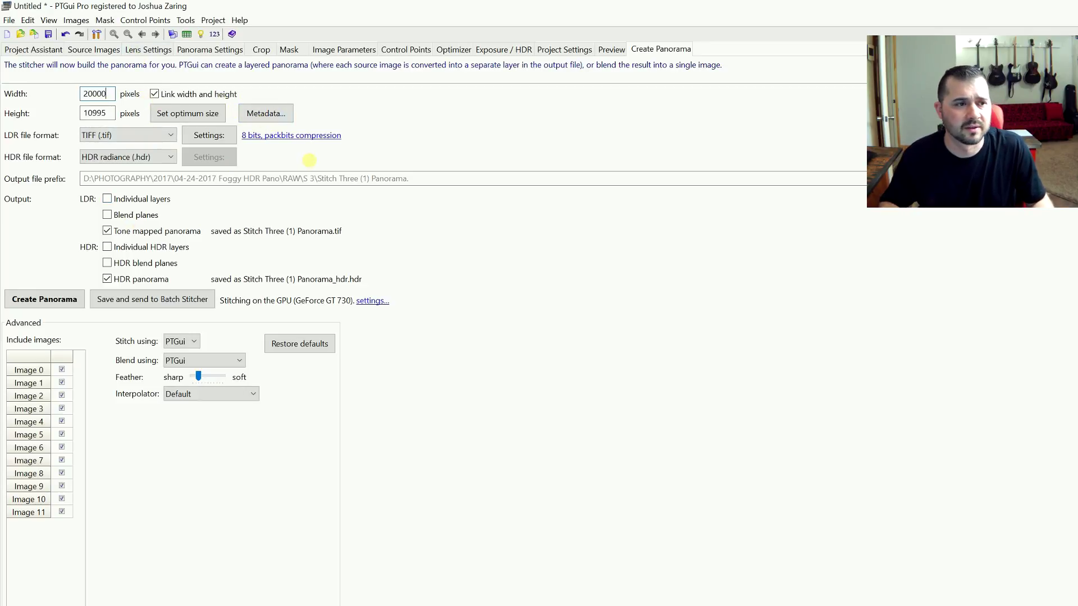
# Exclude the HDR panorama from the output and set the TIFF options to 16 bits with no compression.
pyautogui.click(106, 279)
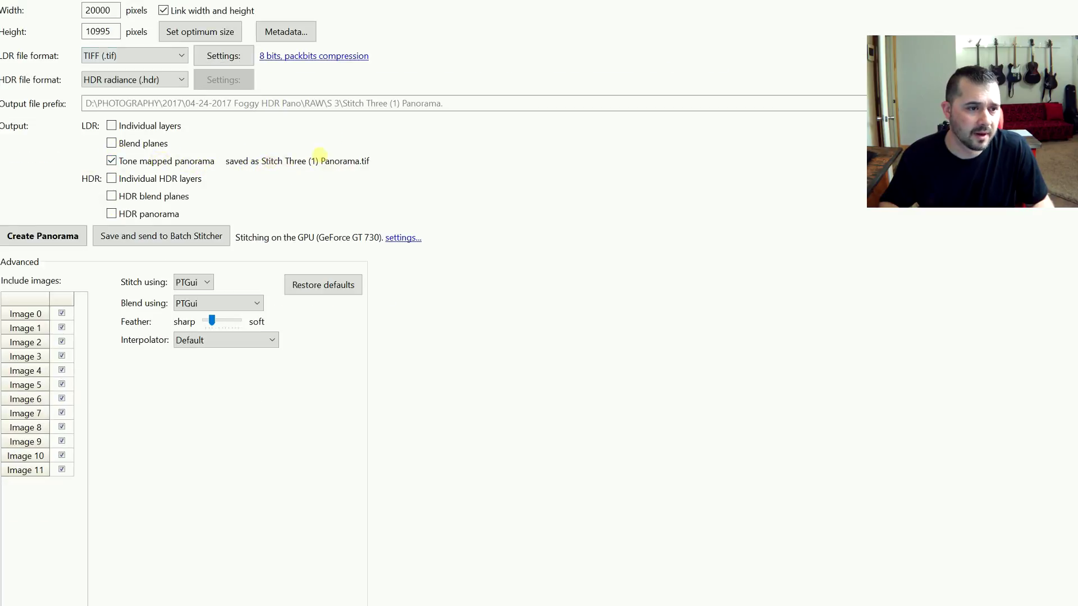
pyautogui.click(224, 55)
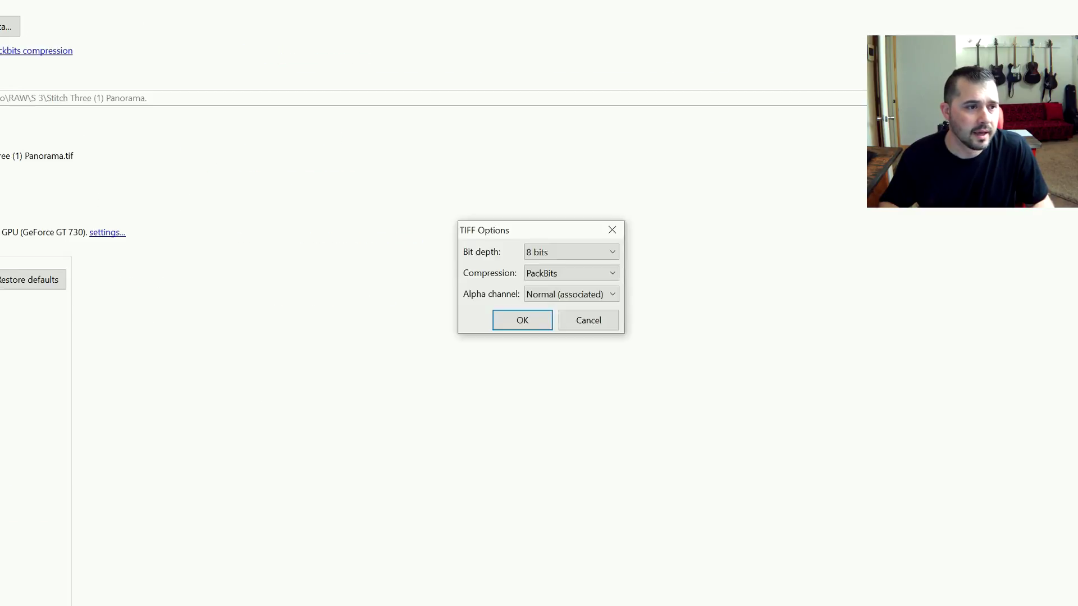
pyautogui.click(832, 257)
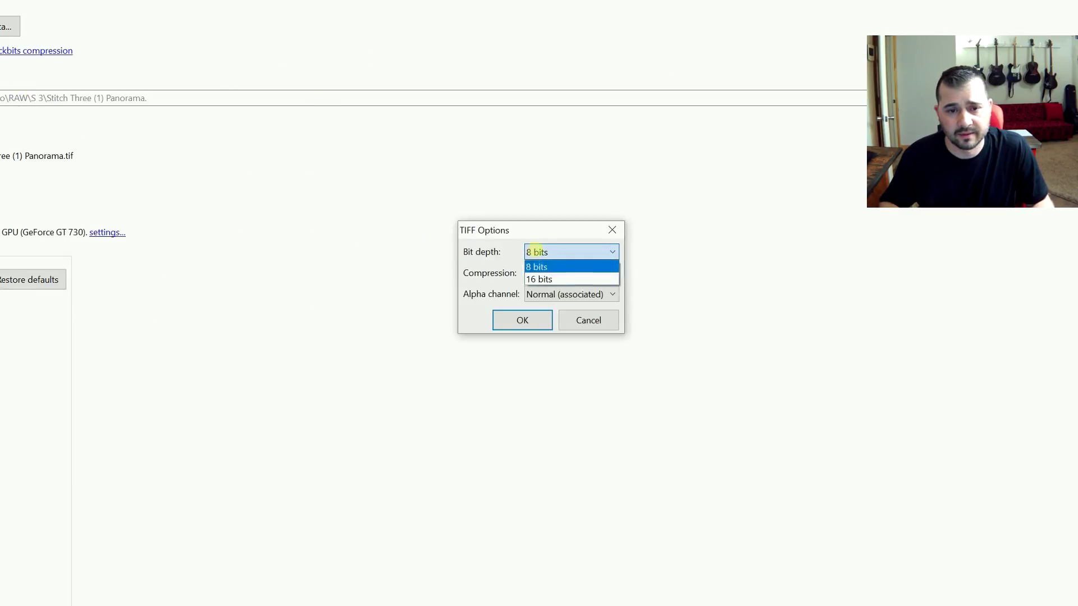
pyautogui.click(538, 279)
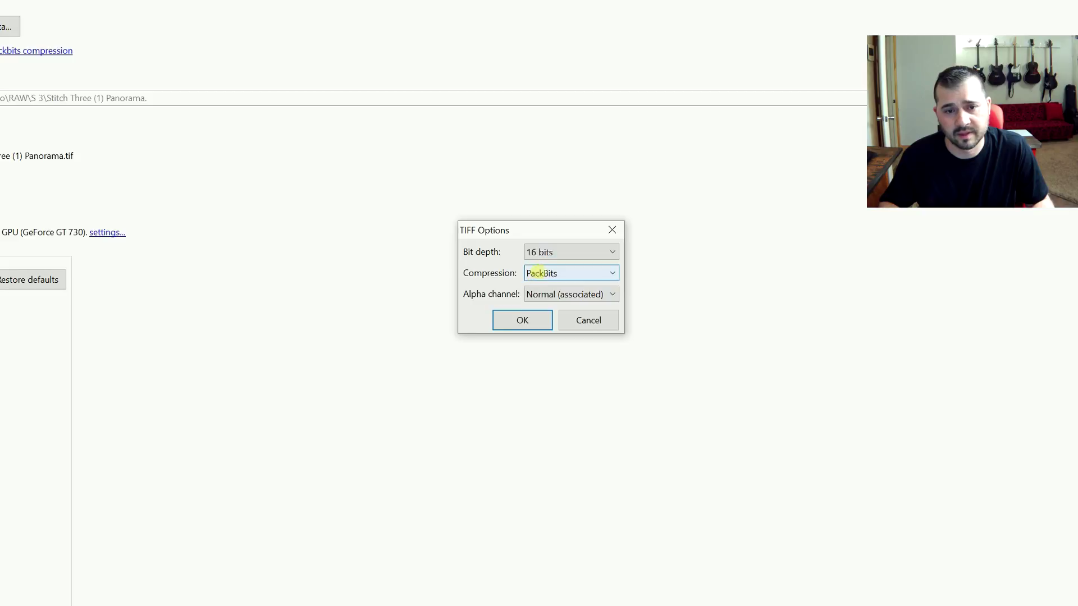
pyautogui.click(545, 272)
pyautogui.click(546, 287)
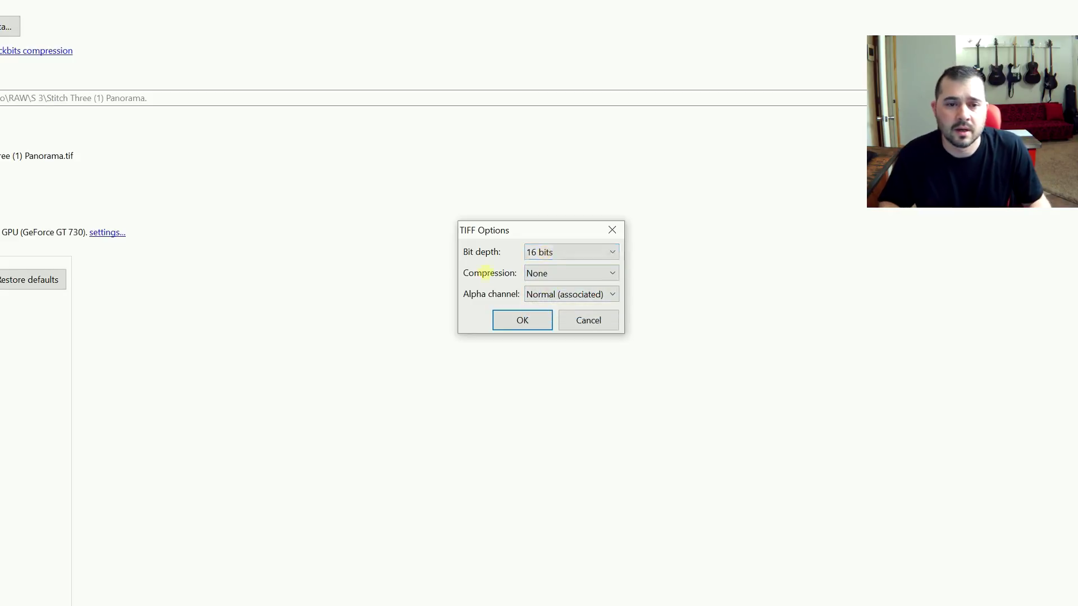
pyautogui.click(527, 318)
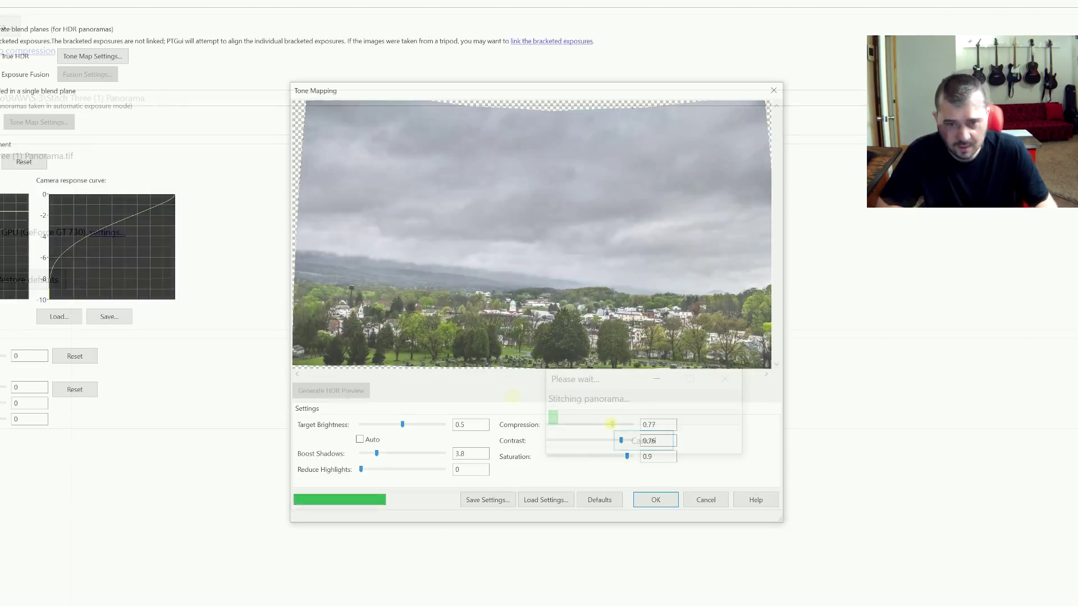
# Retune tone mapping for the sky with Compression 1, Contrast 0.77, Saturation 0.37, Boost Shadows 5 and Reduce Highlights 6, and accept it.
pyautogui.moveTo(611, 424); pyautogui.dragTo(631, 424)
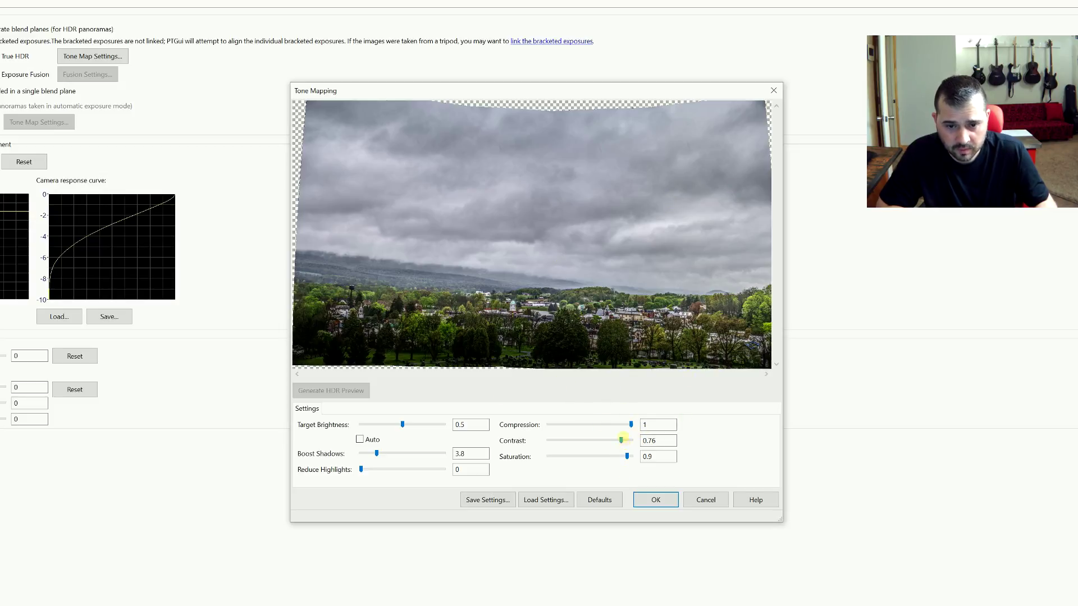
pyautogui.moveTo(621, 441)
pyautogui.mouseDown()
pyautogui.moveTo(605, 440)
pyautogui.moveTo(613, 456)
pyautogui.moveTo(544, 452)
pyautogui.moveTo(605, 455)
pyautogui.mouseUp()
pyautogui.moveTo(377, 453); pyautogui.dragTo(381, 453)
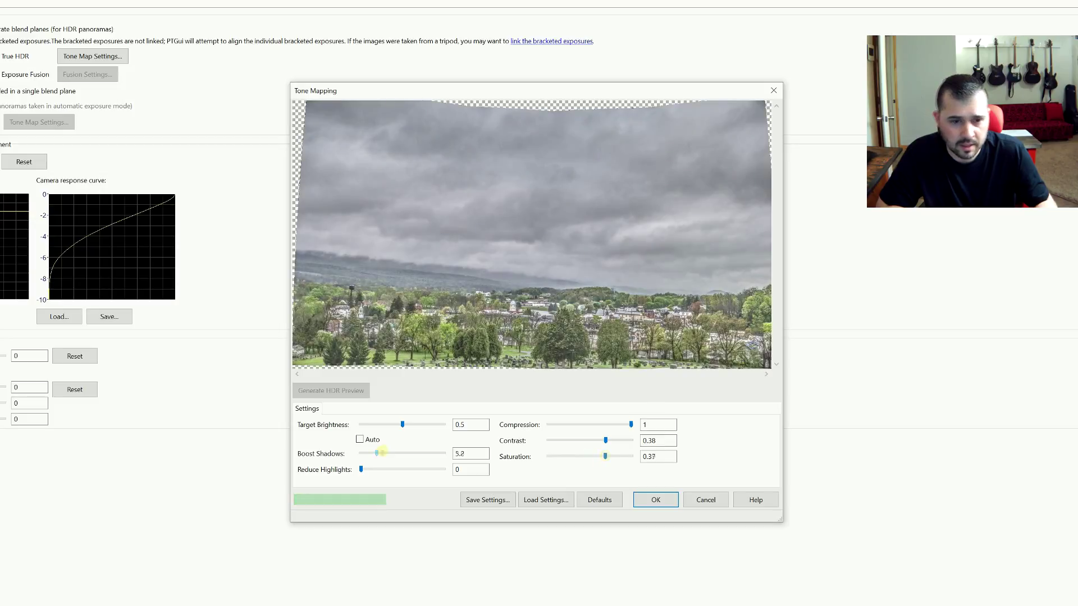
pyautogui.moveTo(365, 469); pyautogui.dragTo(383, 469)
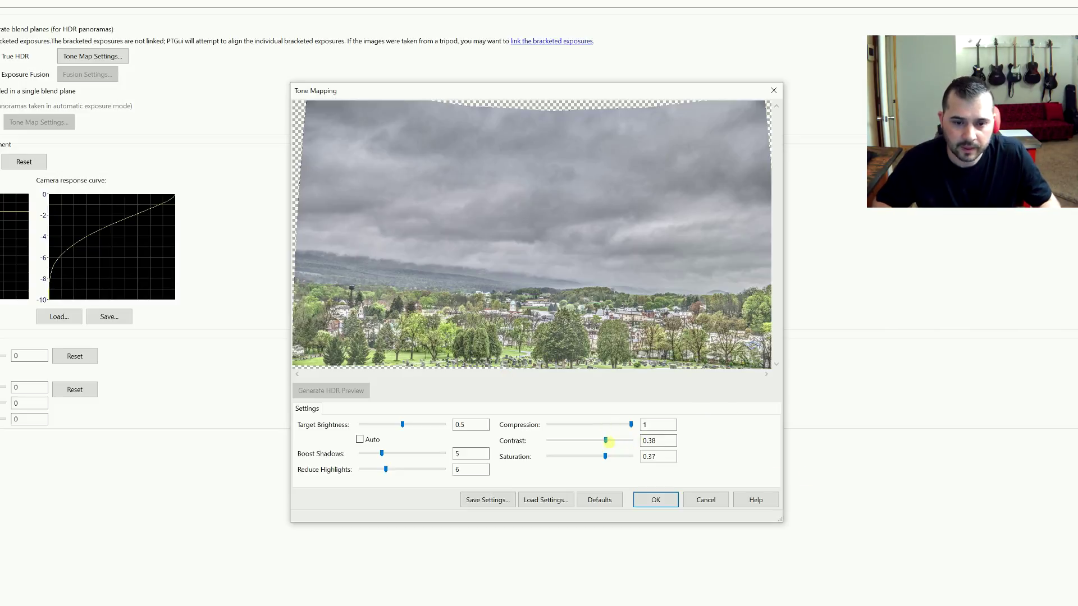
pyautogui.moveTo(609, 442); pyautogui.dragTo(623, 442)
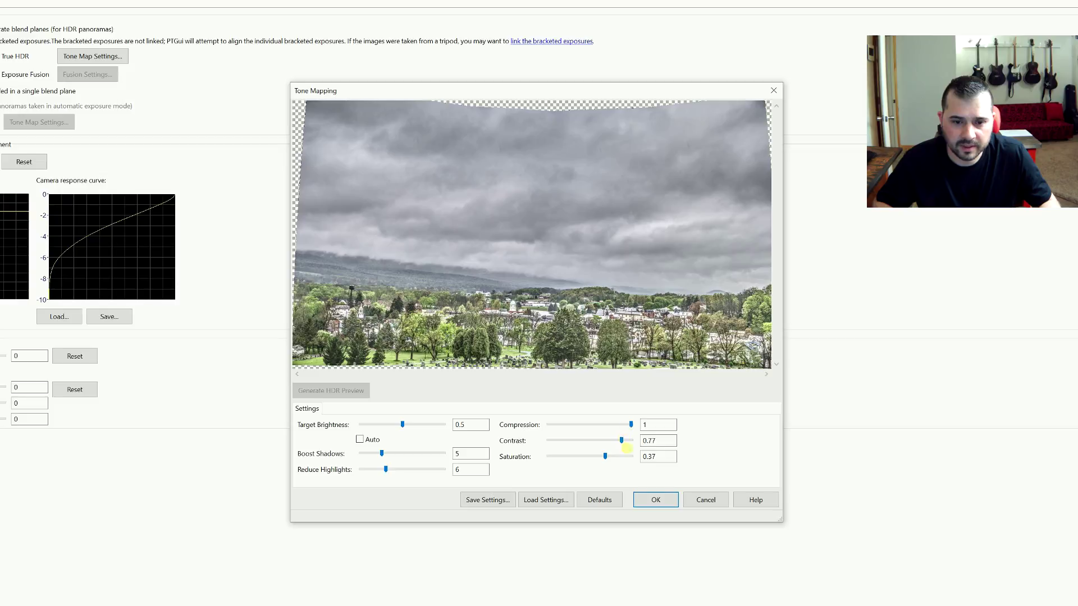
pyautogui.click(656, 499)
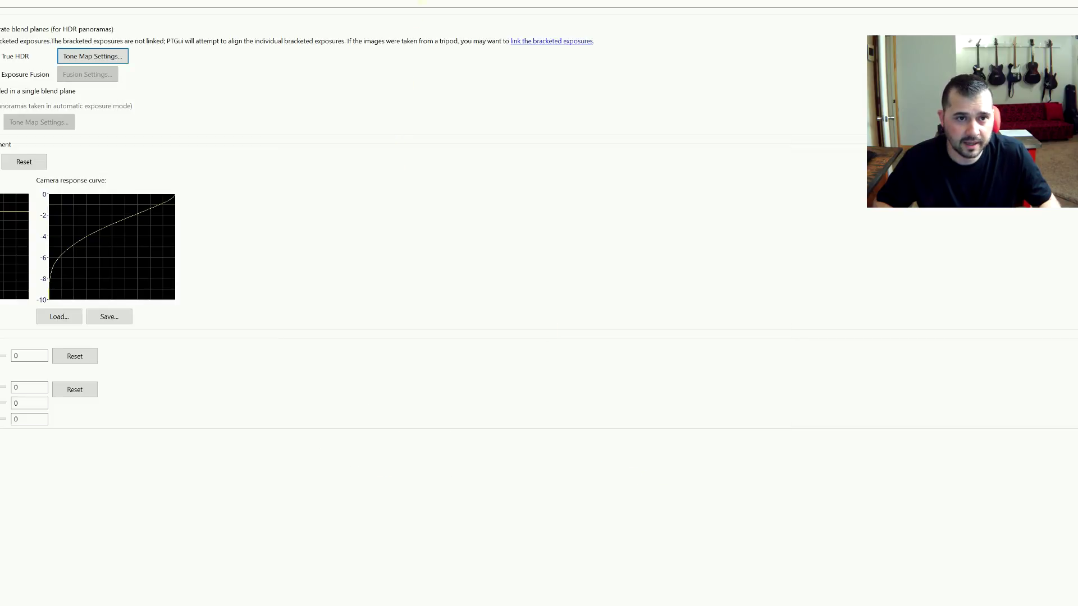
# Change the output file name to "Stitch Three (1) Panorama SKY" and create the panorama.
pyautogui.click(306, 148)
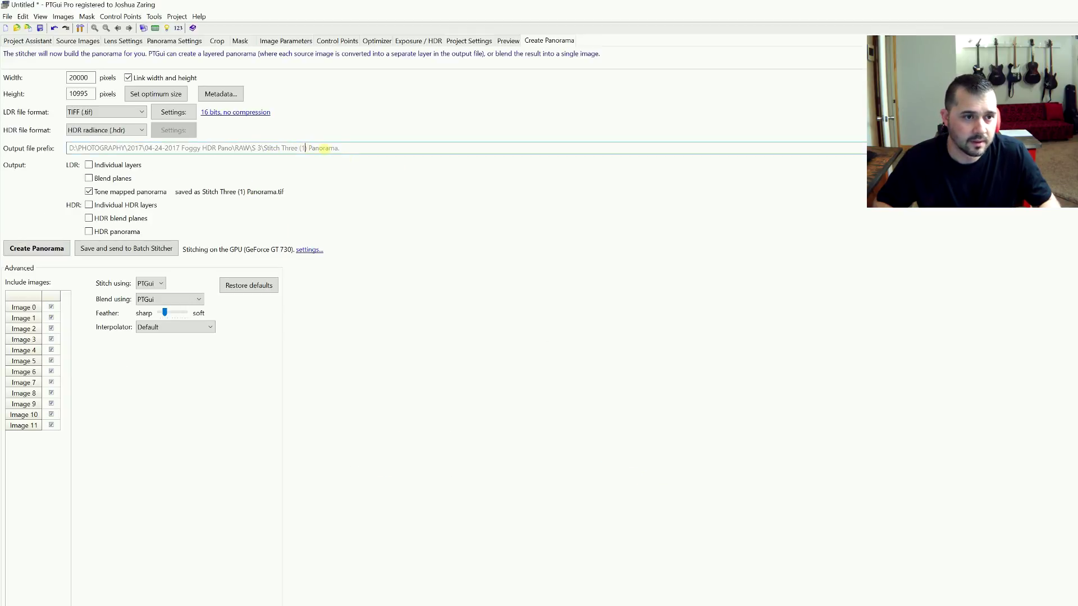
pyautogui.click(351, 147)
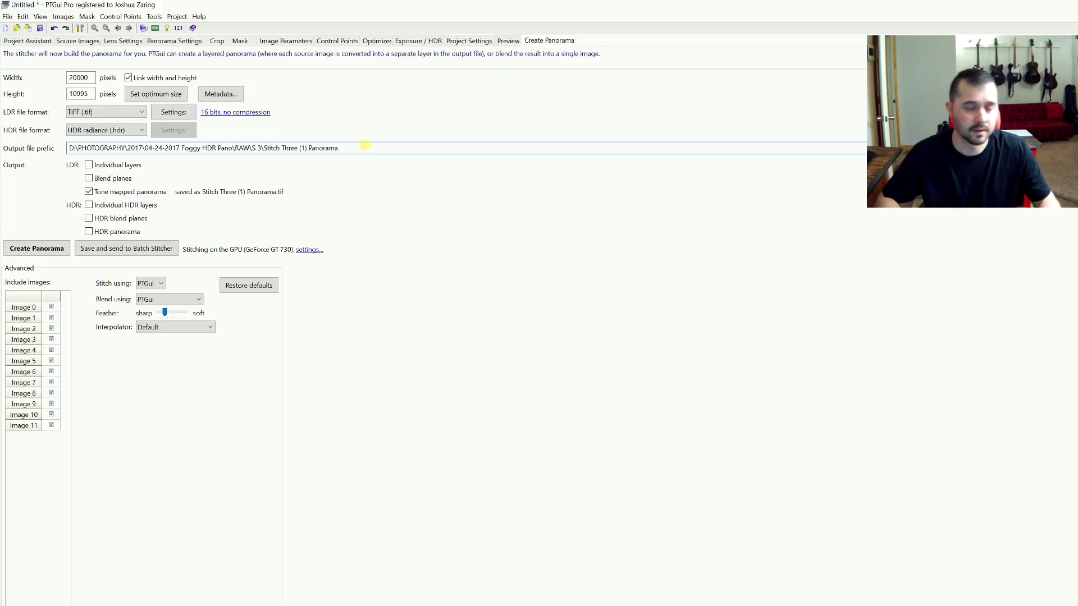
pyautogui.write('SKY')
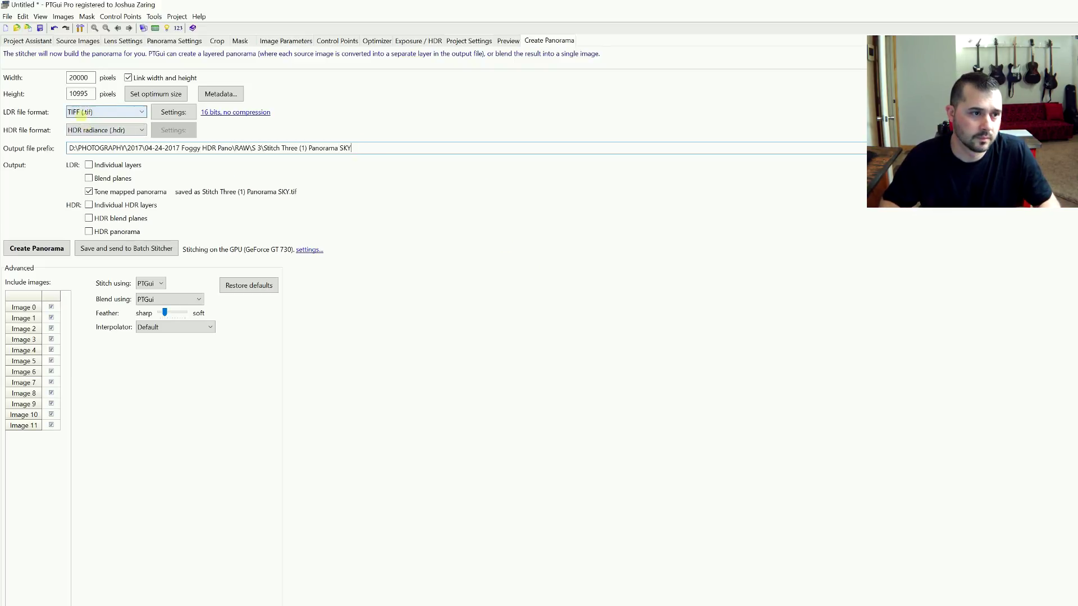
pyautogui.click(44, 248)
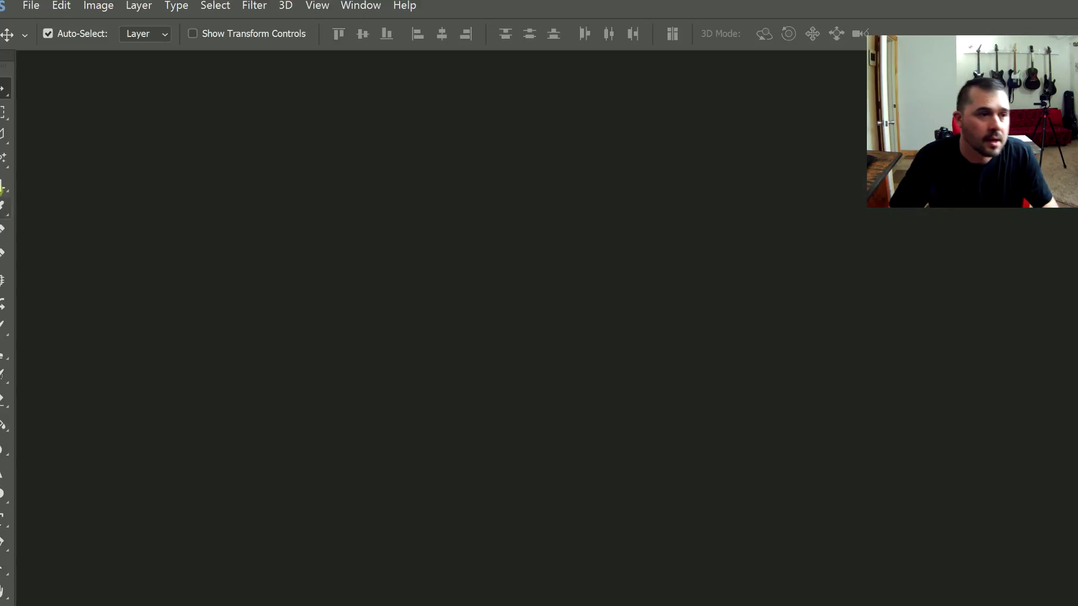
# Load "Stitch Three (1) Panorama SKY.tif" and "Stitch Three (1) Panorama.tif" into one layer stack, with automatic alignment of source images enabled.
pyautogui.click(29, 6)
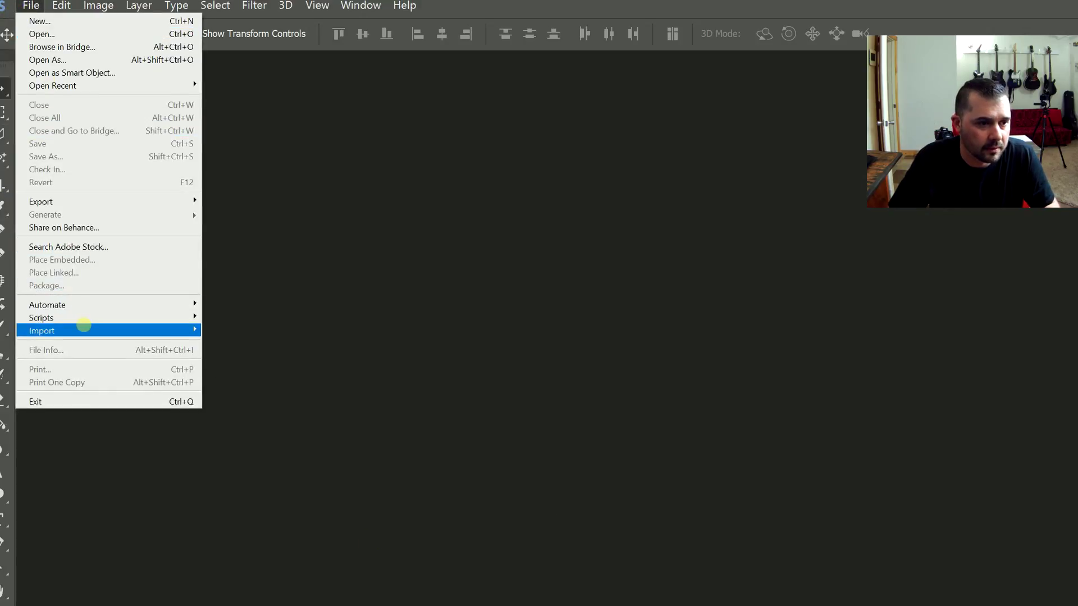
pyautogui.moveTo(133, 318)
pyautogui.click(249, 408)
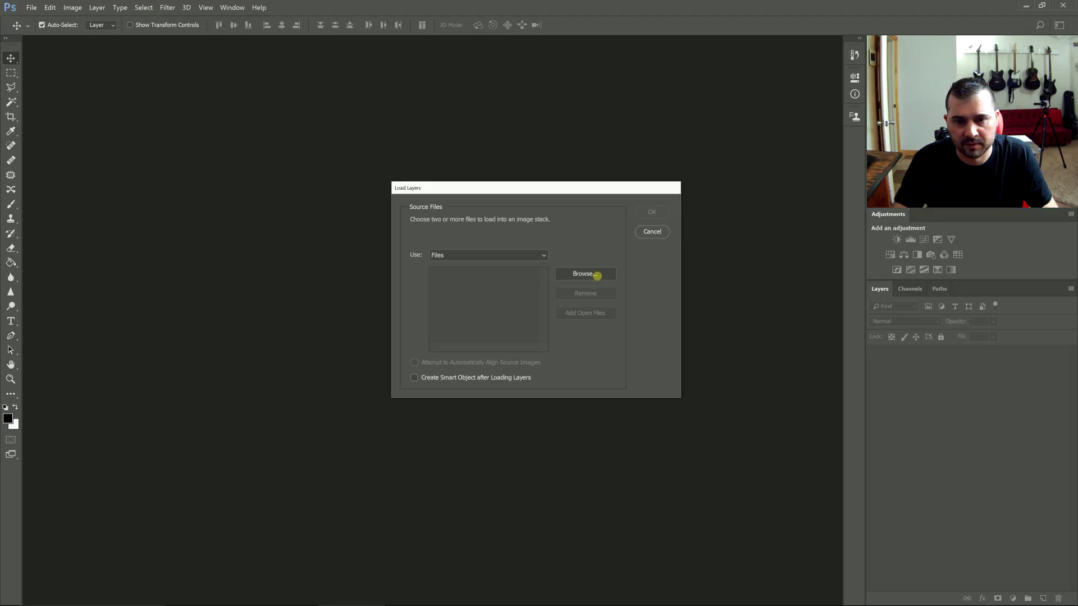
pyautogui.click(584, 274)
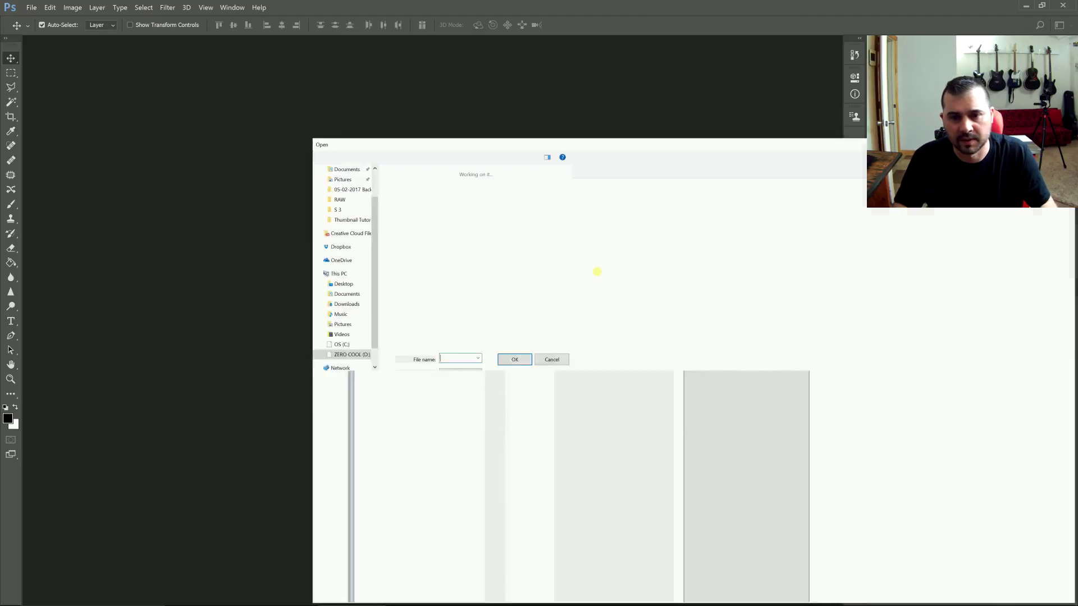
pyautogui.keyDown('ctrl'); pyautogui.click(628, 239); pyautogui.keyUp('ctrl')
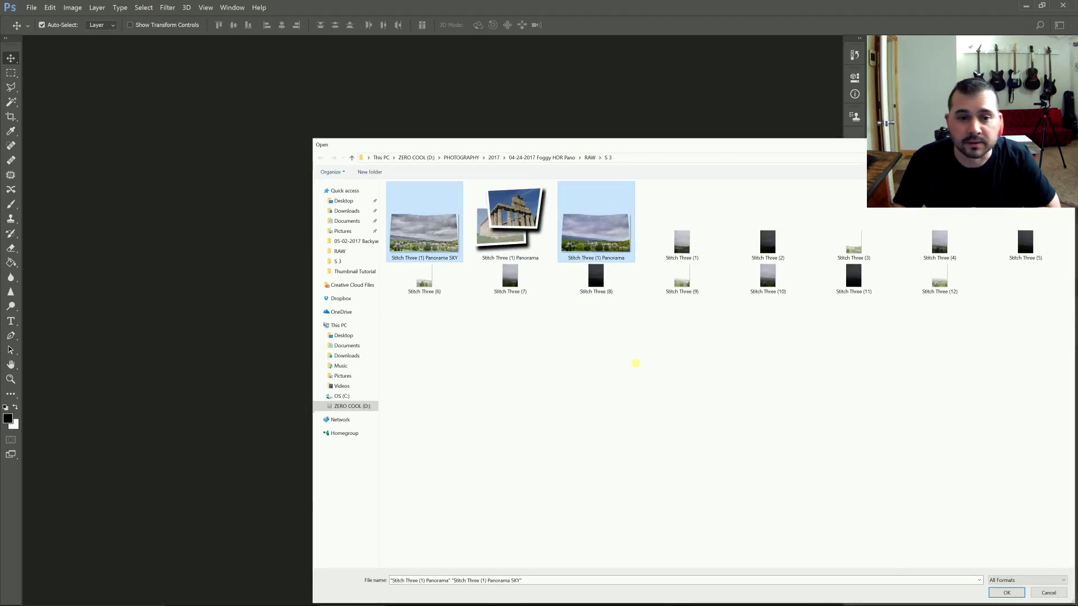
pyautogui.press('Return')
pyautogui.click(436, 362)
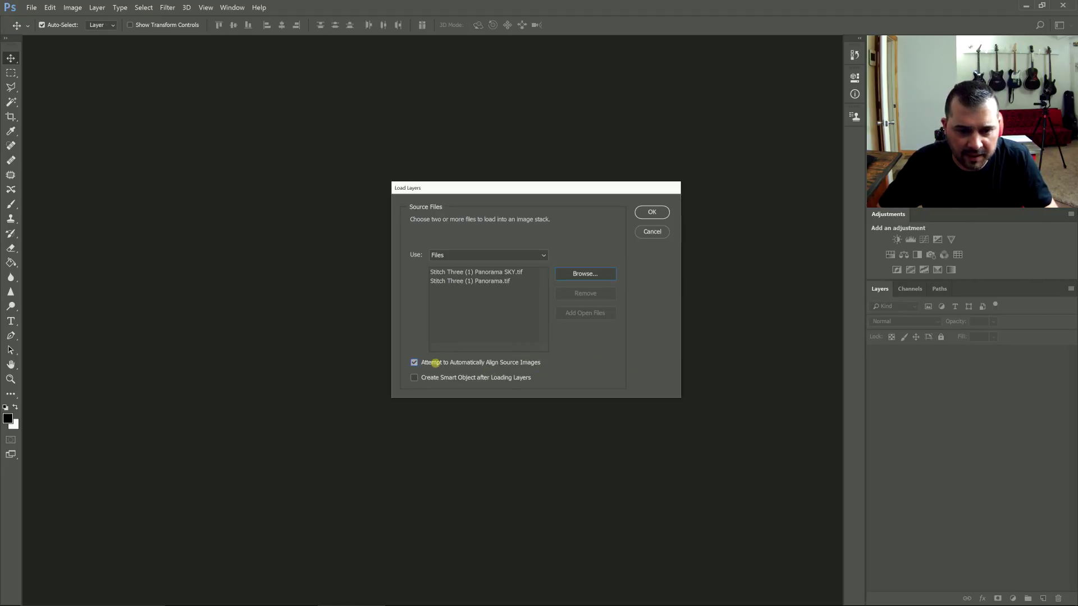
pyautogui.click(651, 212)
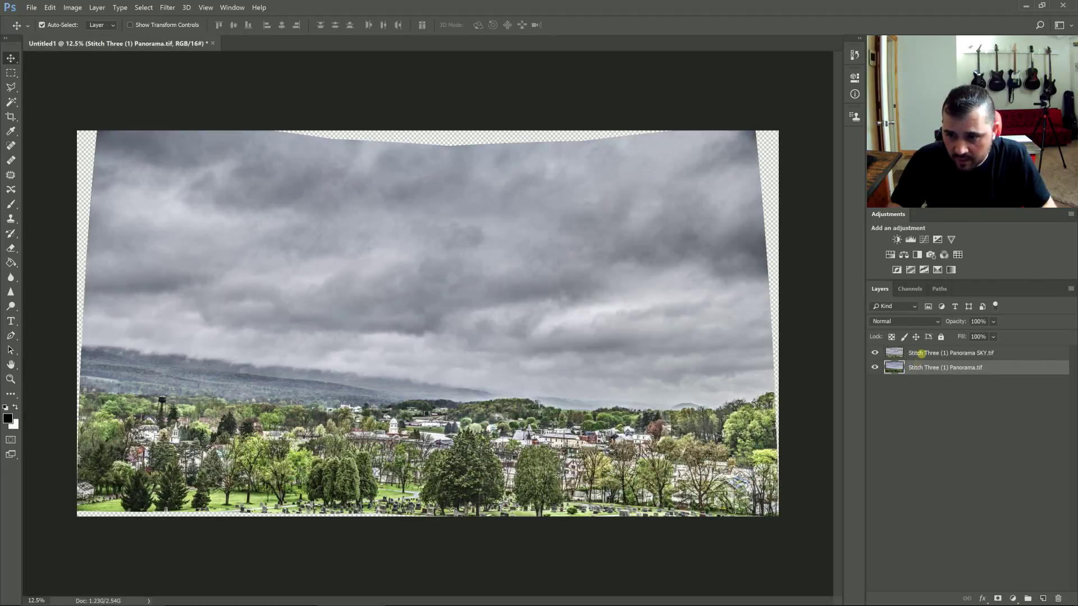
# Add a layer mask to the SKY panorama layer and brush out the landscape below the horizon, hiding the lower layer while painting.
pyautogui.click(921, 353)
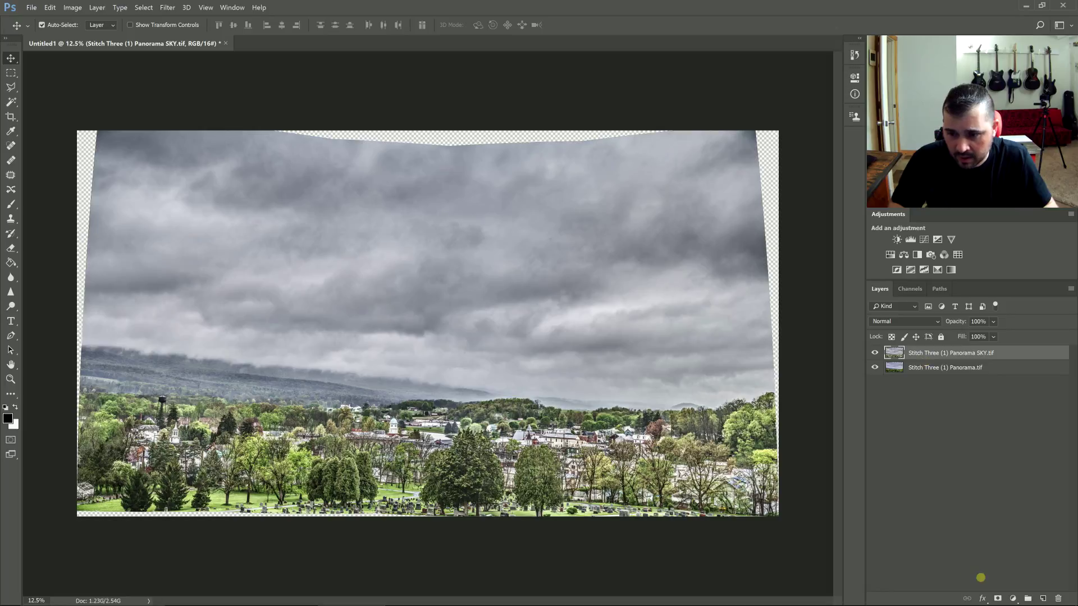
pyautogui.click(998, 599)
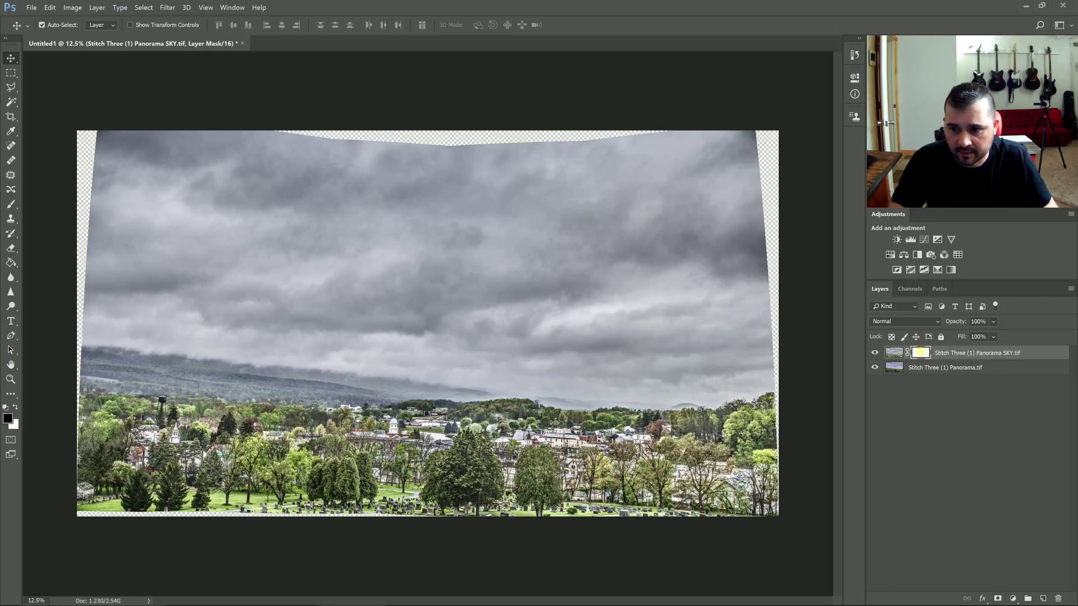
pyautogui.click(10, 204)
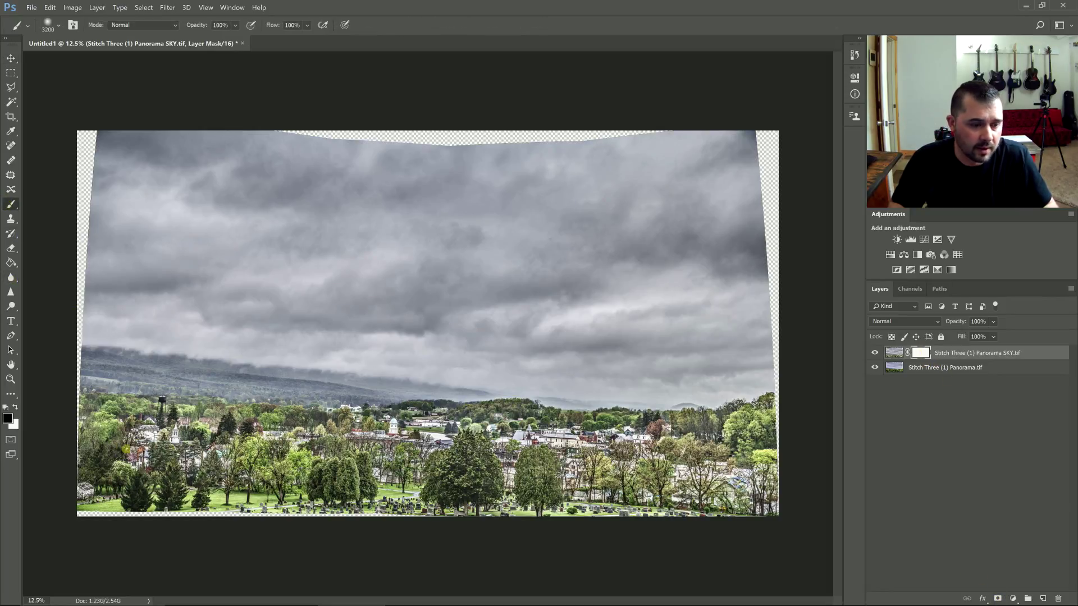
pyautogui.click(874, 367)
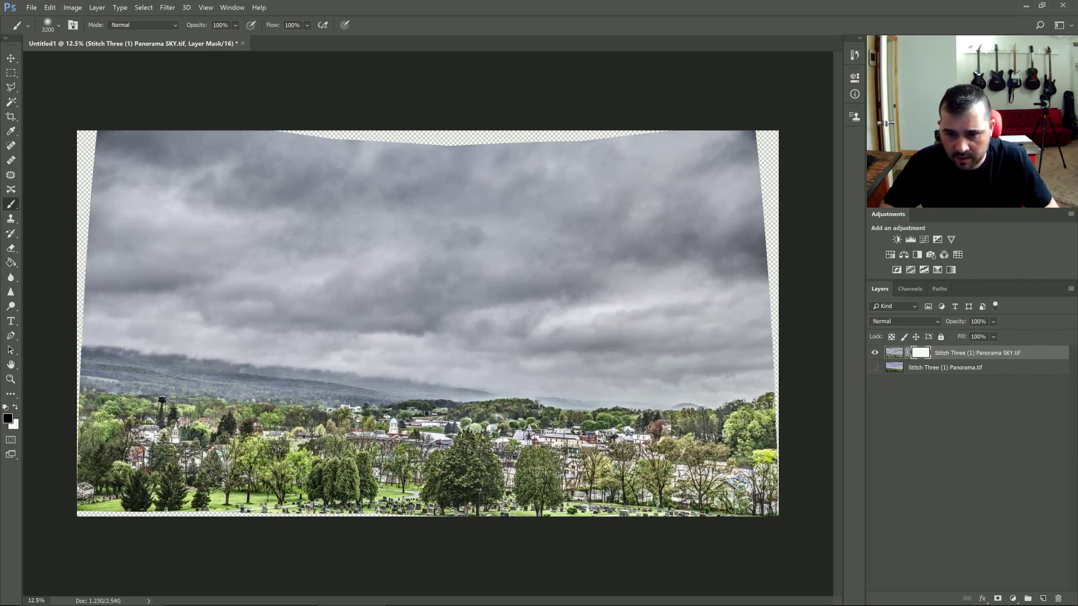
pyautogui.moveTo(764, 426)
pyautogui.mouseDown()
pyautogui.moveTo(761, 494)
pyautogui.moveTo(690, 511)
pyautogui.moveTo(459, 521)
pyautogui.moveTo(140, 501)
pyautogui.moveTo(81, 483)
pyautogui.moveTo(69, 467)
pyautogui.moveTo(90, 491)
pyautogui.moveTo(83, 482)
pyautogui.mouseUp()
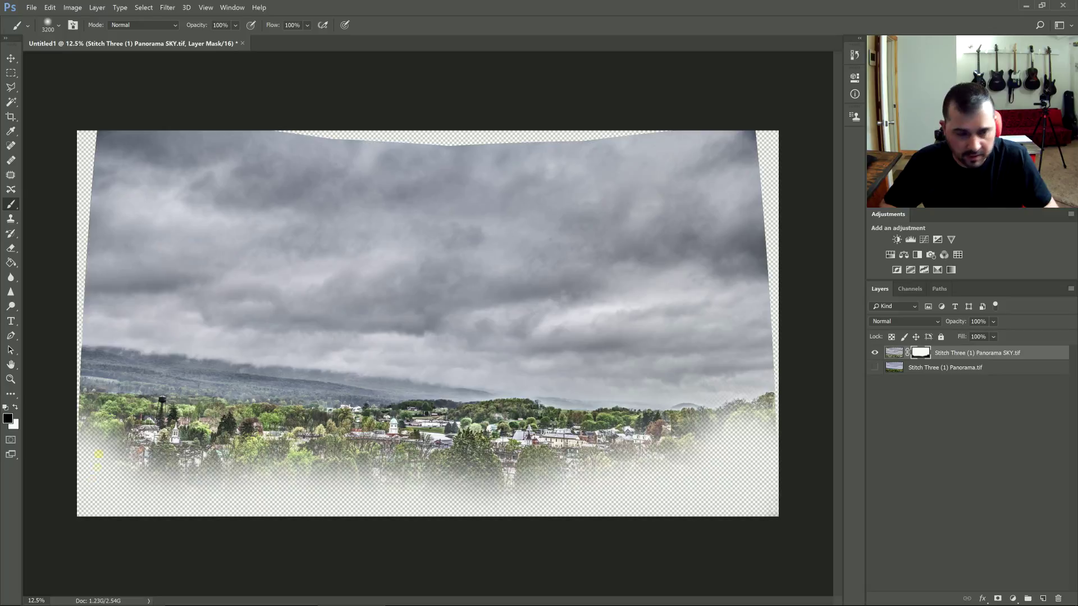
pyautogui.press('[')
pyautogui.moveTo(94, 387)
pyautogui.mouseDown()
pyautogui.moveTo(189, 409)
pyautogui.moveTo(298, 416)
pyautogui.moveTo(665, 522)
pyautogui.mouseUp()
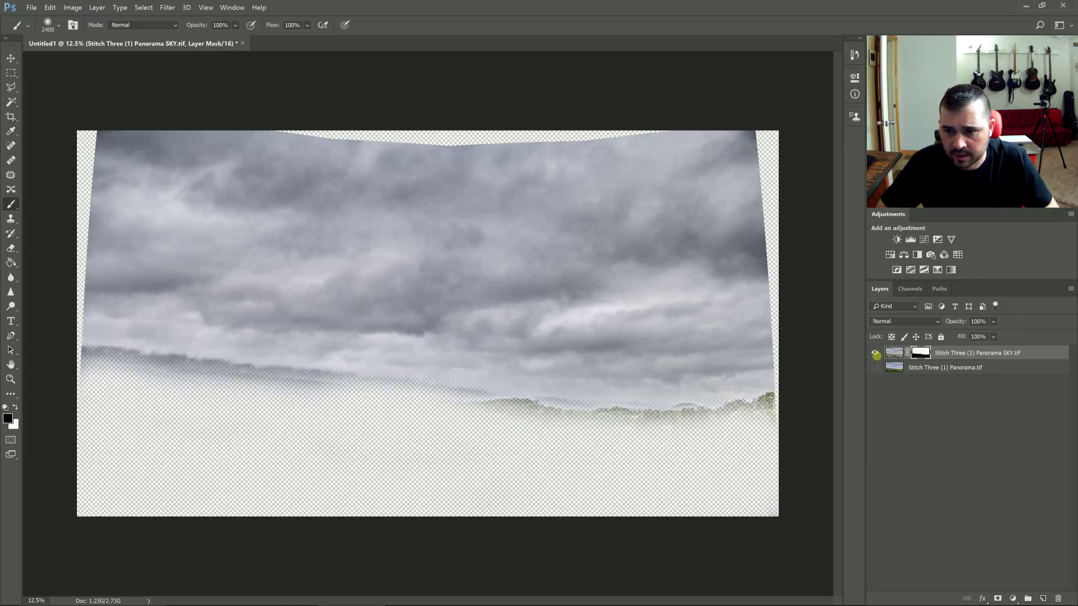
pyautogui.click(874, 367)
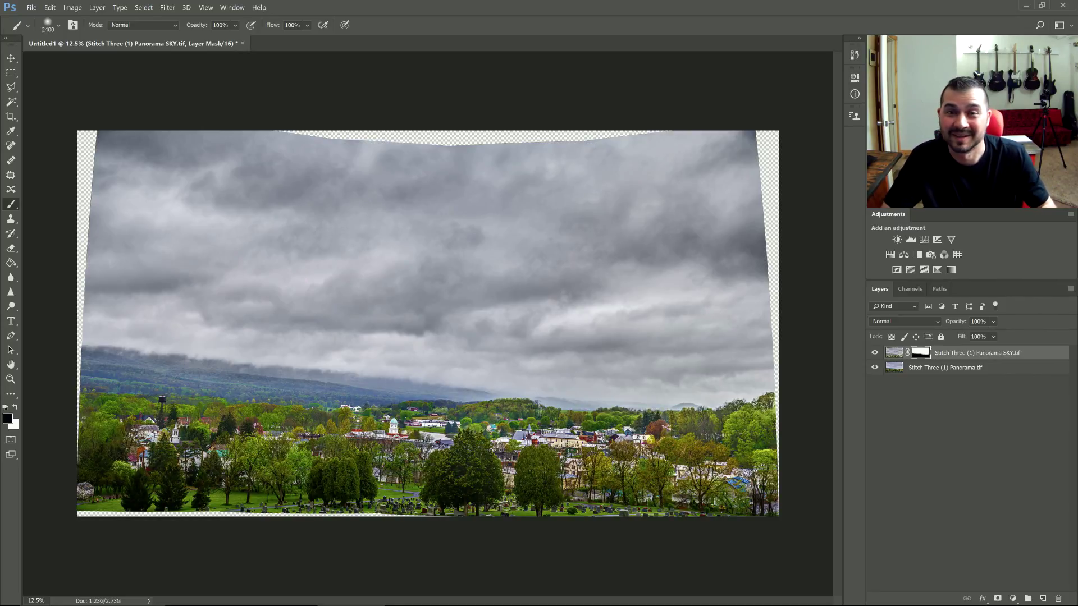
# Set the SKY panorama layer's blend mode to Soft Light and compare the image with the layer hidden and shown.
pyautogui.click(883, 321)
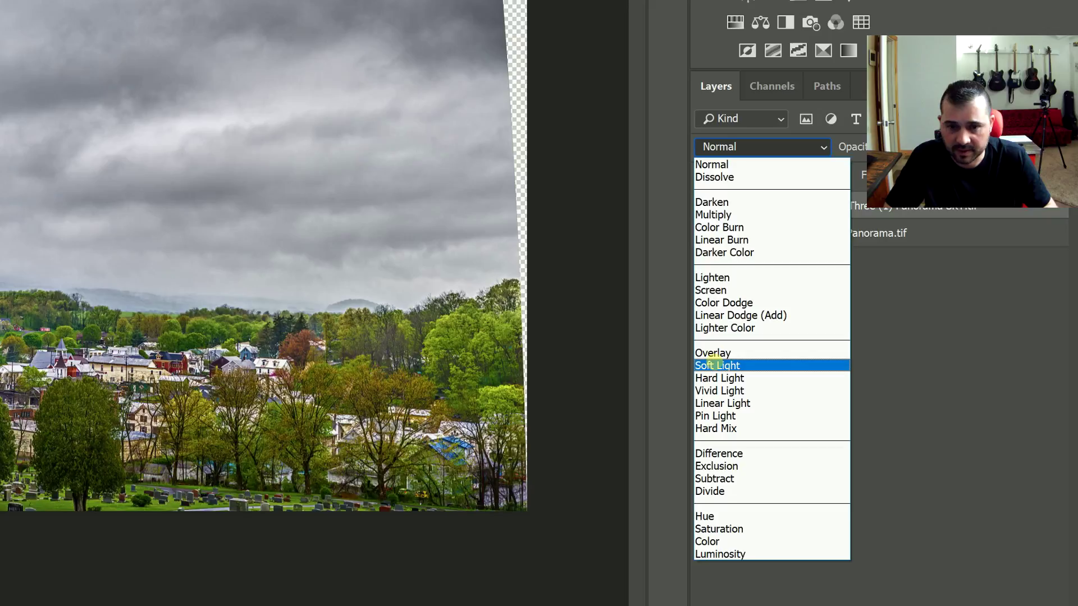
pyautogui.click(717, 366)
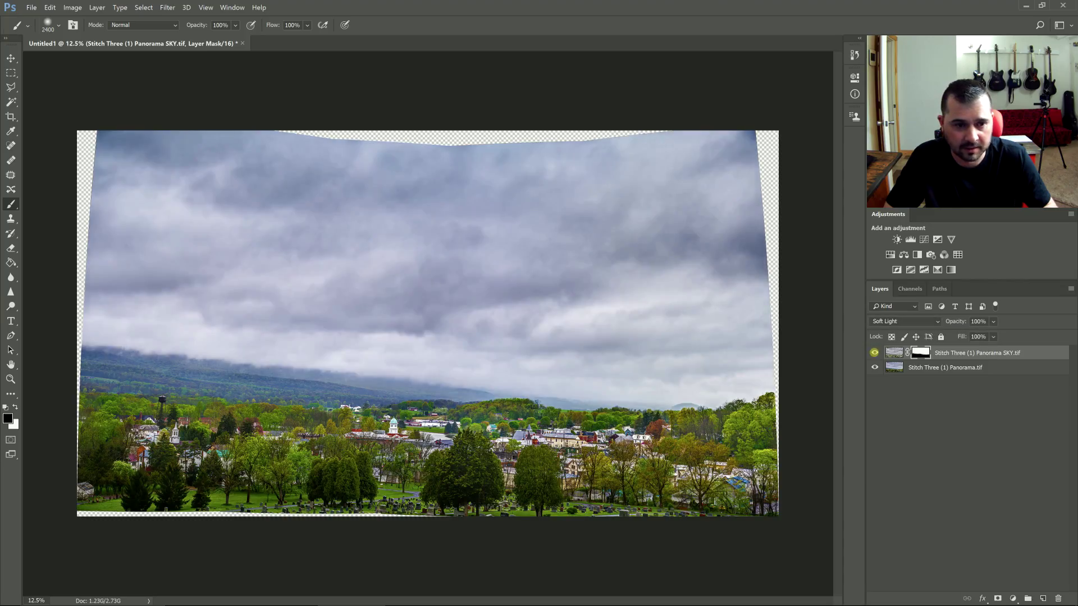
pyautogui.click(874, 353)
pyautogui.click(874, 353)
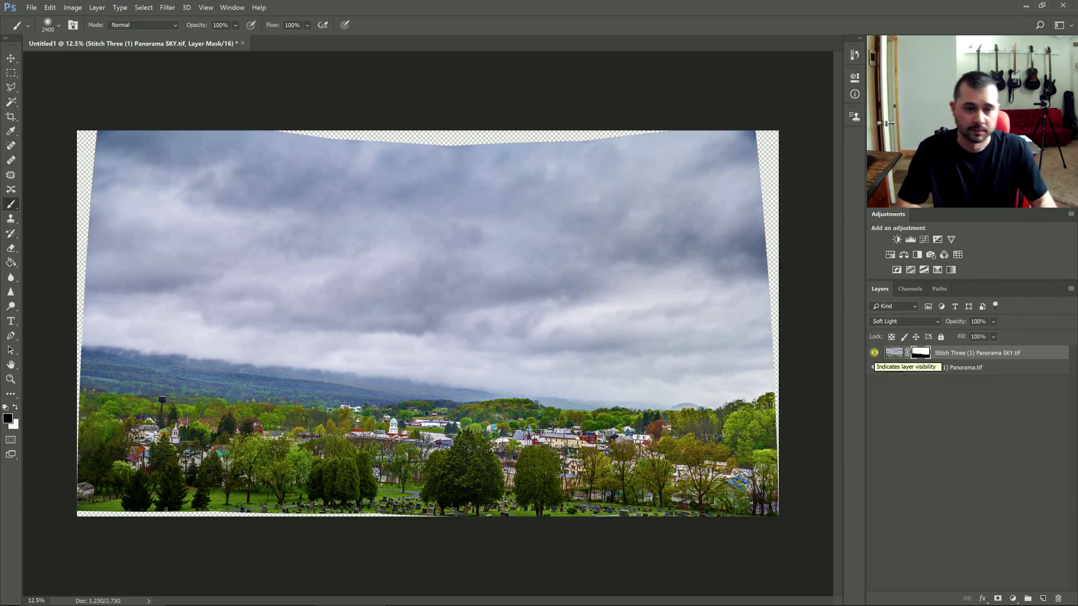
# Try Overlay and Normal on the SKY panorama layer, then return it to Soft Light and compare with the layer hidden and shown.
pyautogui.click(893, 321)
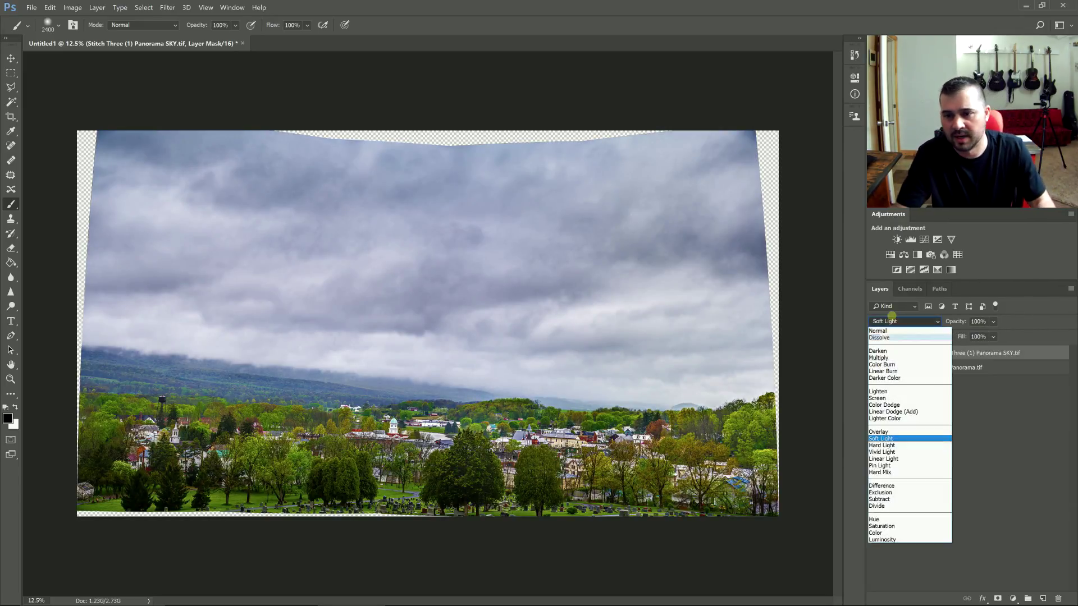
pyautogui.click(905, 433)
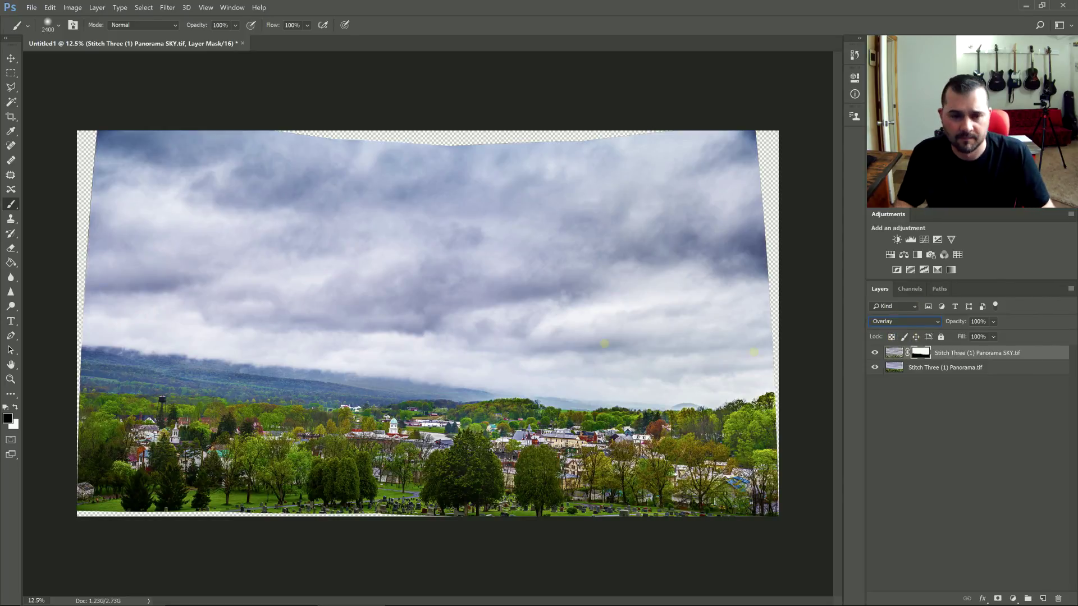
pyautogui.press('Down')
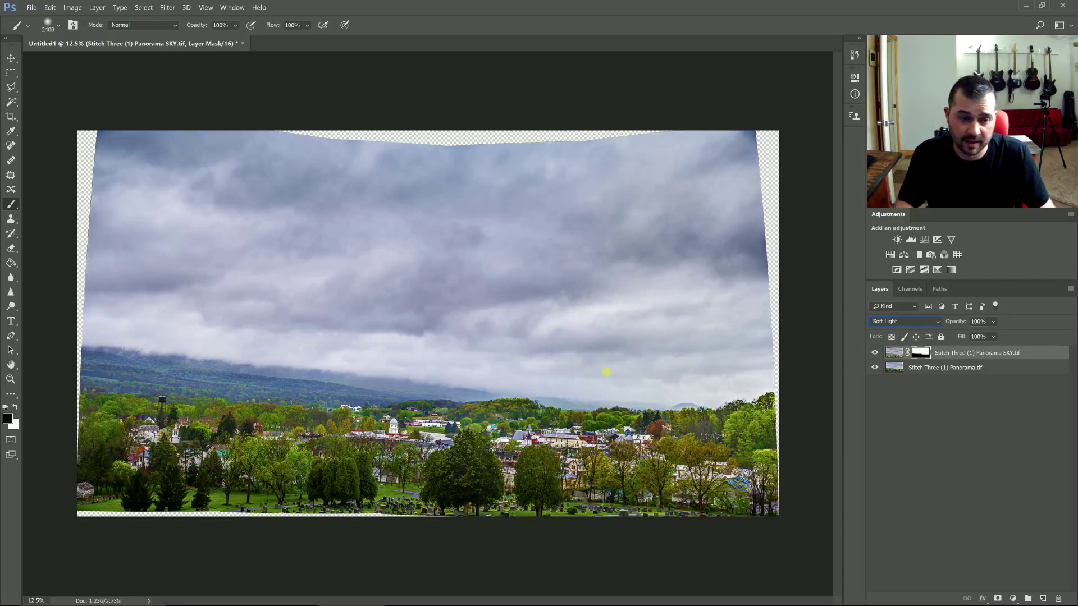
pyautogui.click(891, 325)
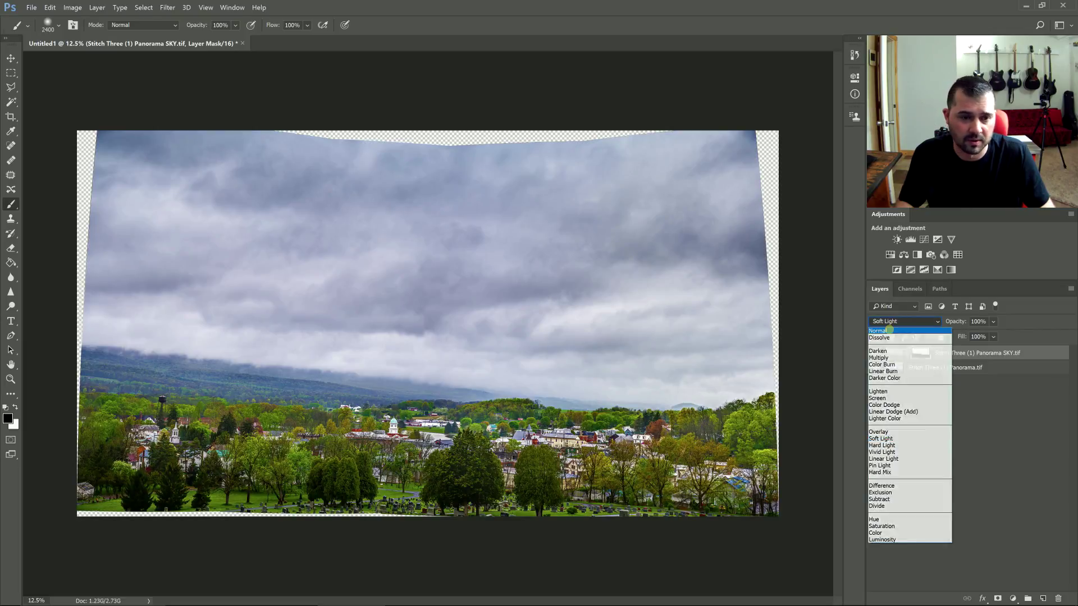
pyautogui.click(890, 330)
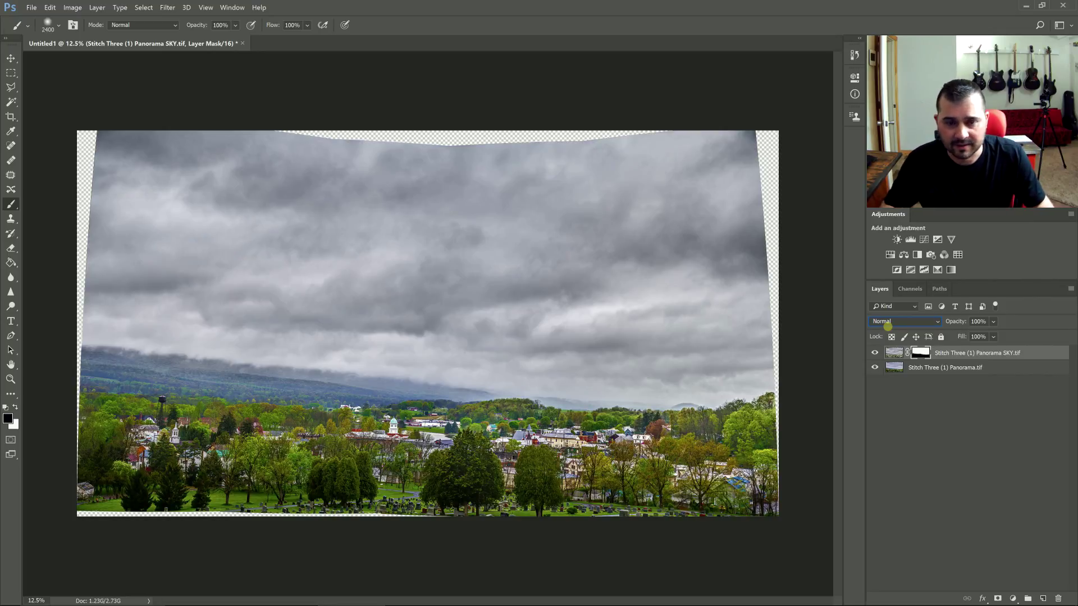
pyautogui.click(887, 326)
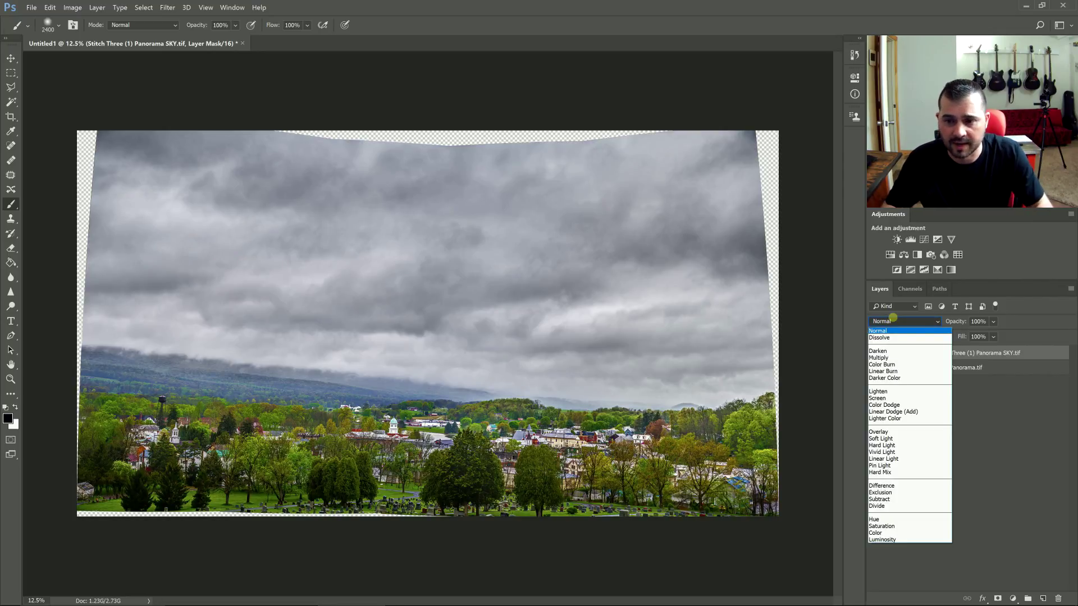
pyautogui.click(881, 438)
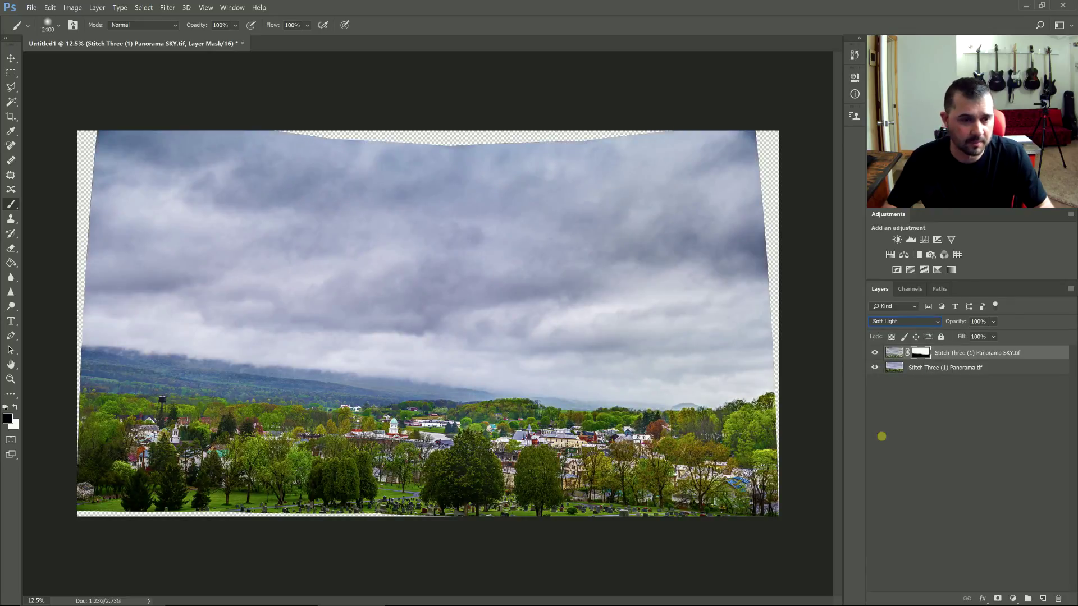
pyautogui.click(875, 353)
pyautogui.click(874, 352)
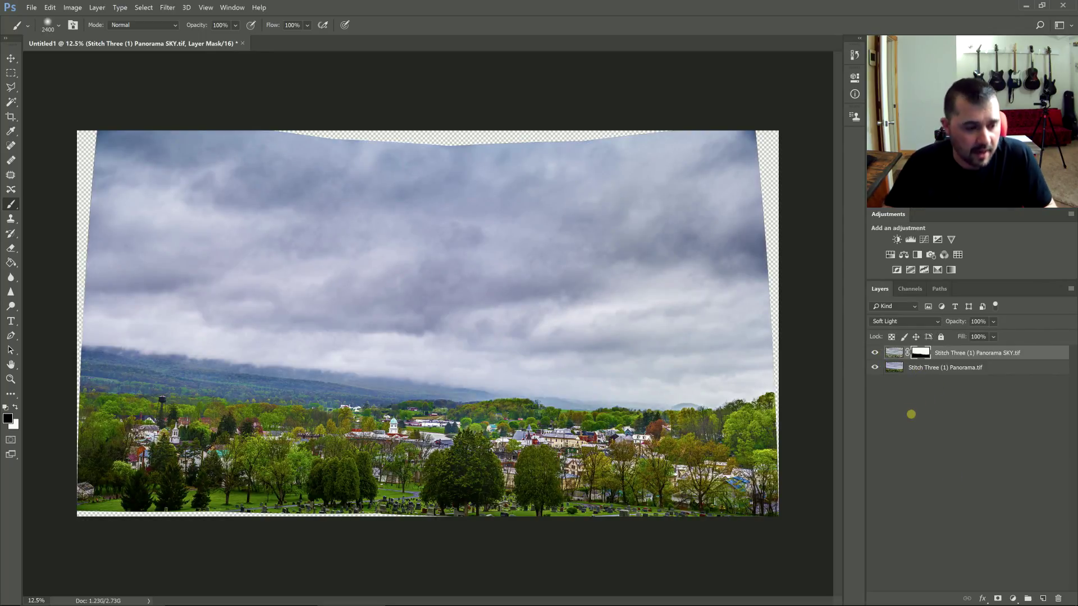
# Add a Curves adjustment layer above the sky layer and darken the midtones with an RGB curve point at input 152, output 114.
pyautogui.click(1013, 598)
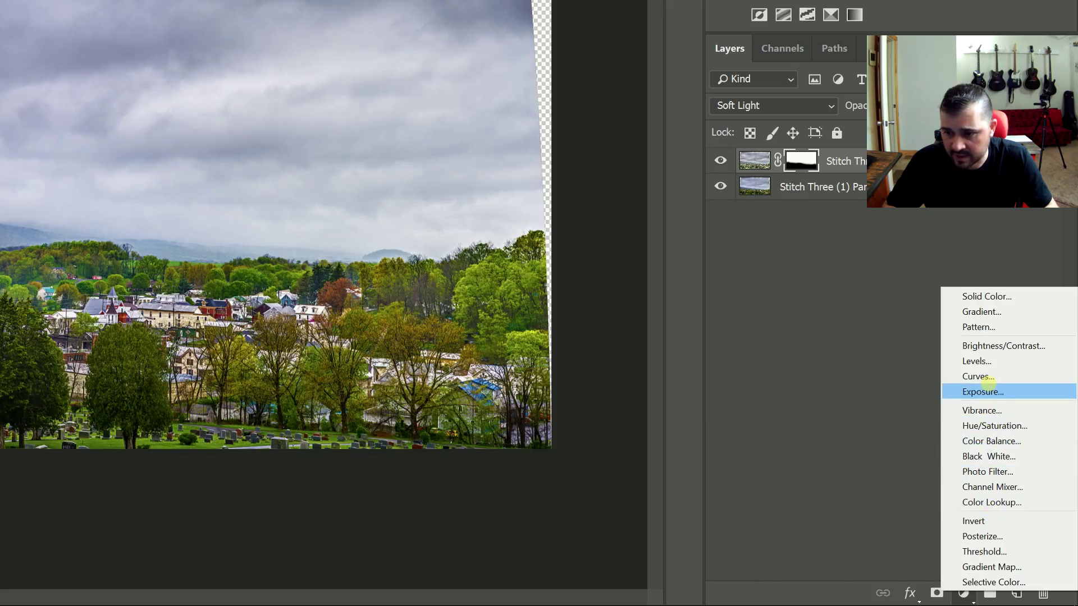
pyautogui.click(988, 376)
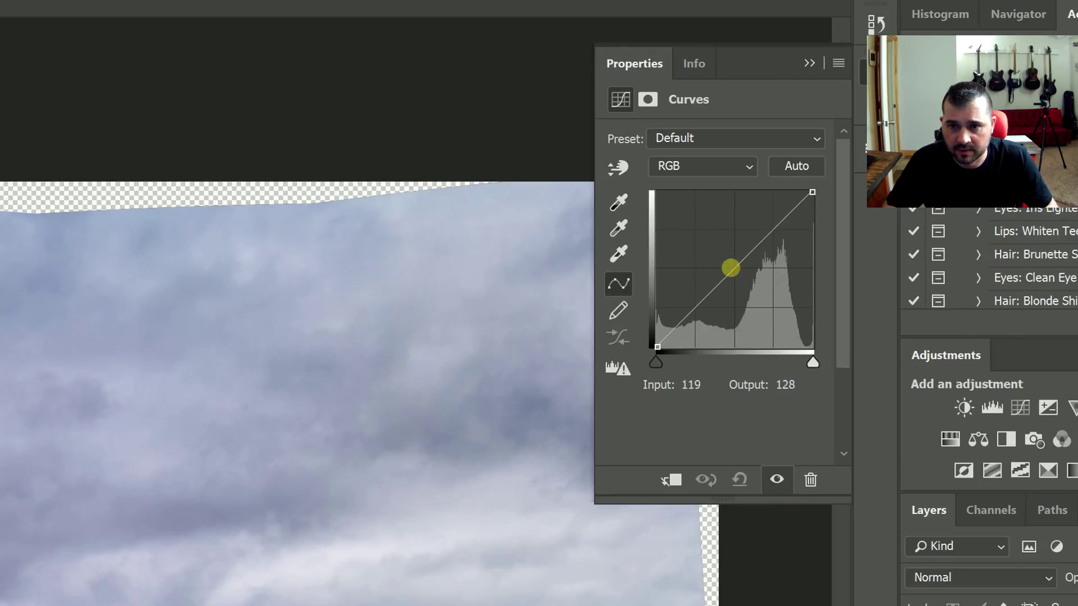
pyautogui.moveTo(734, 269); pyautogui.dragTo(749, 278)
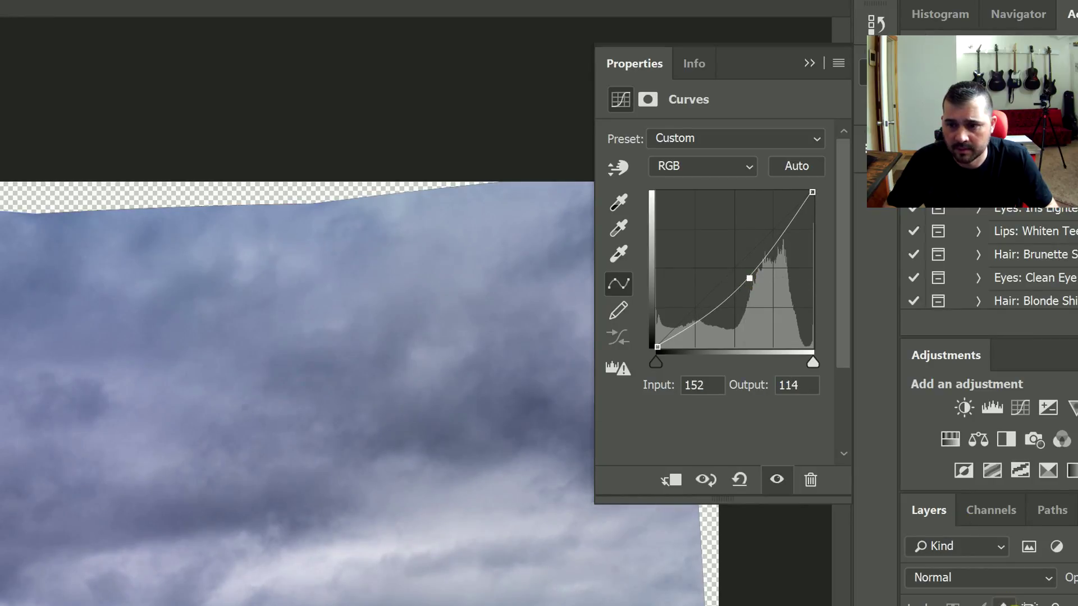
# Mask the Curves darkening out of the image centre with a soft 5000 px black brush, and compare with the layer hidden and shown.
pyautogui.click(1006, 605)
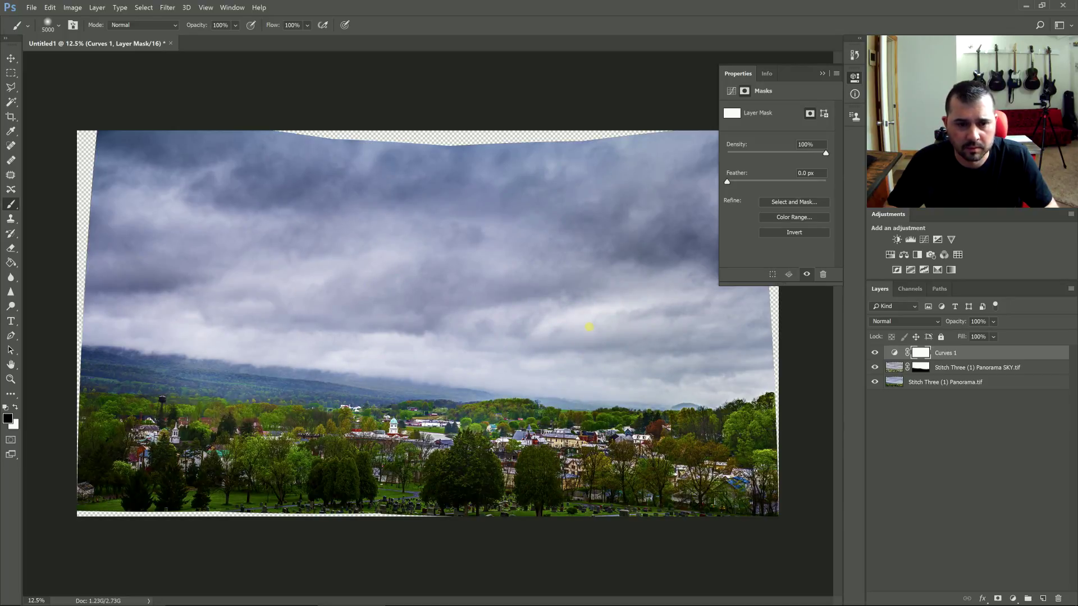
pyautogui.hotkey('ctrl', 'i')
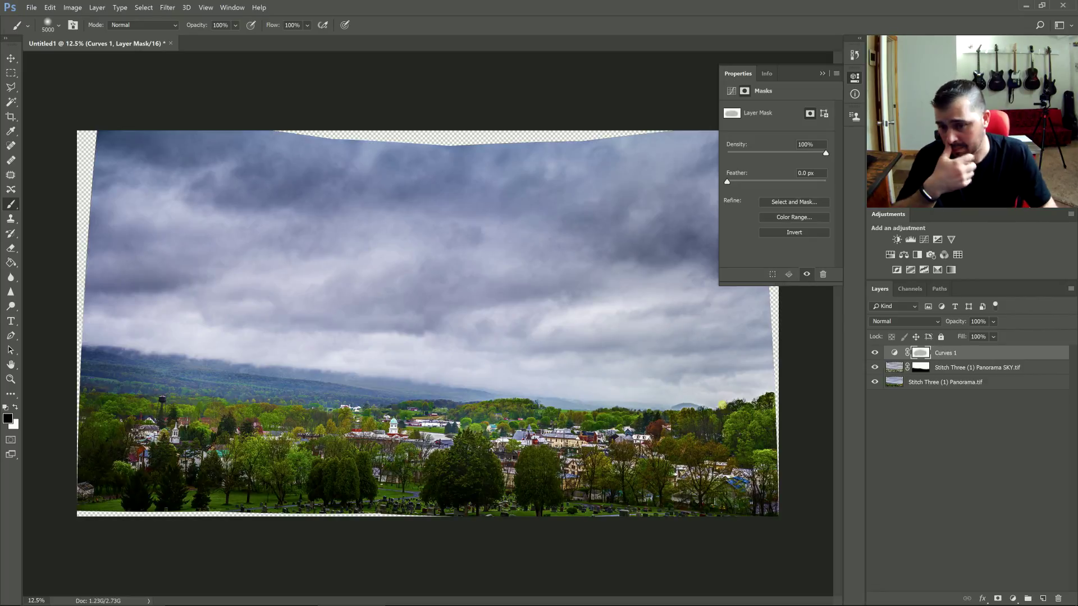
pyautogui.click(874, 352)
pyautogui.click(875, 353)
pyautogui.click(875, 352)
pyautogui.click(874, 352)
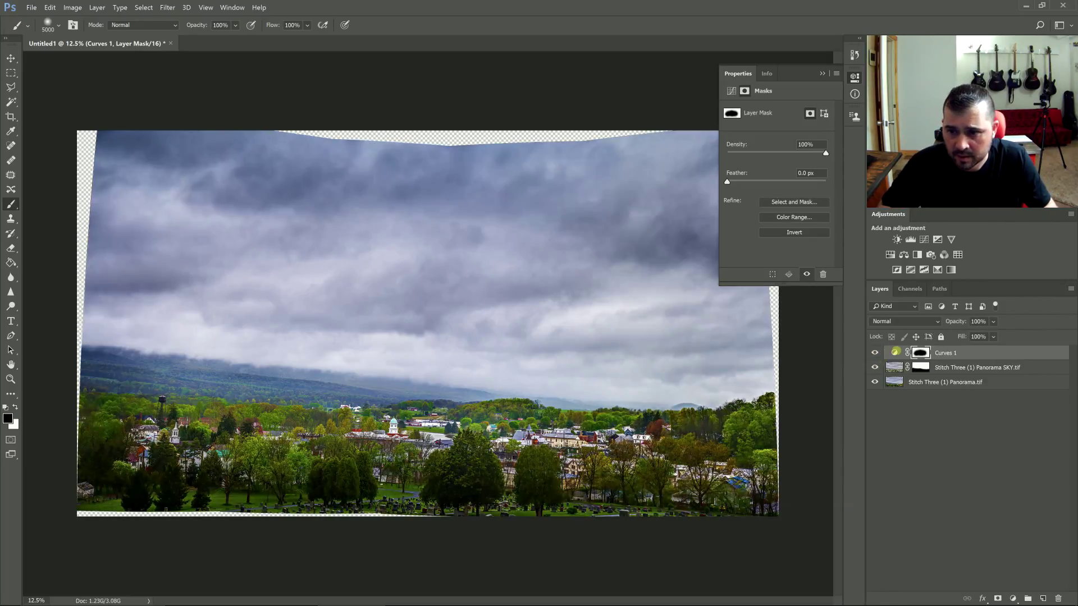
# Set the Curves layer's blend mode to Soft Light and lower its opacity to 28%.
pyautogui.click(904, 321)
pyautogui.click(880, 439)
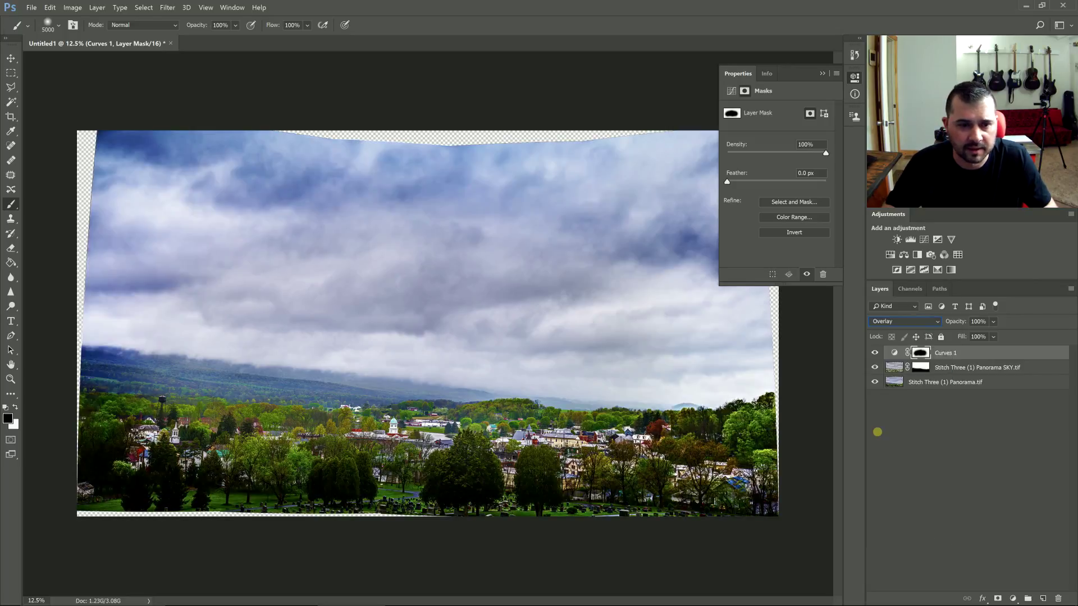
pyautogui.click(874, 352)
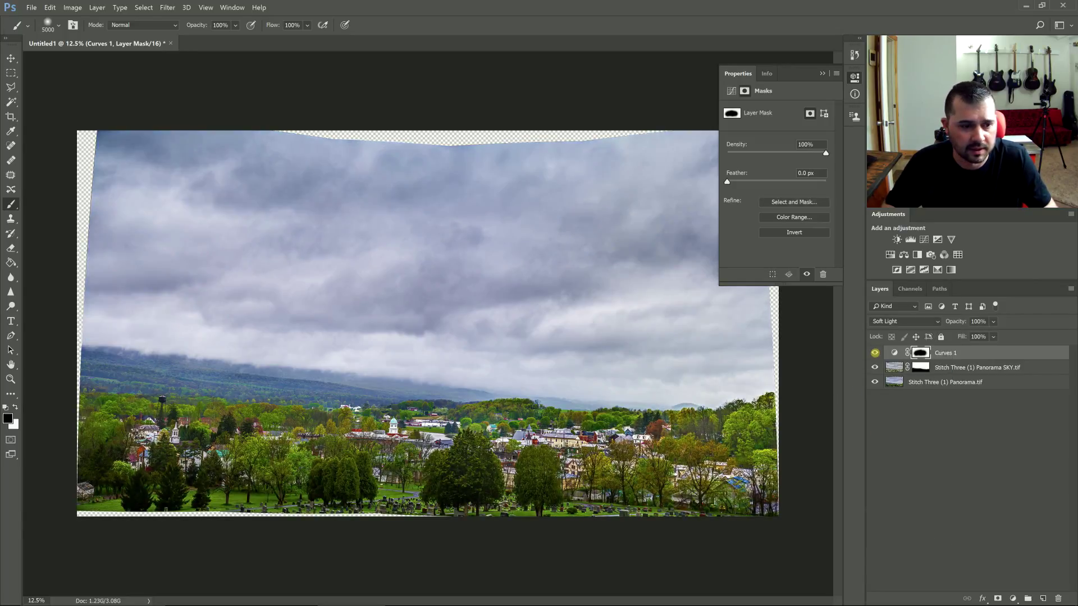
pyautogui.click(875, 352)
pyautogui.moveTo(992, 321); pyautogui.dragTo(955, 336)
# Reopen the Curves adjustment's settings and raise the black point of its RGB curve slightly.
pyautogui.click(894, 352)
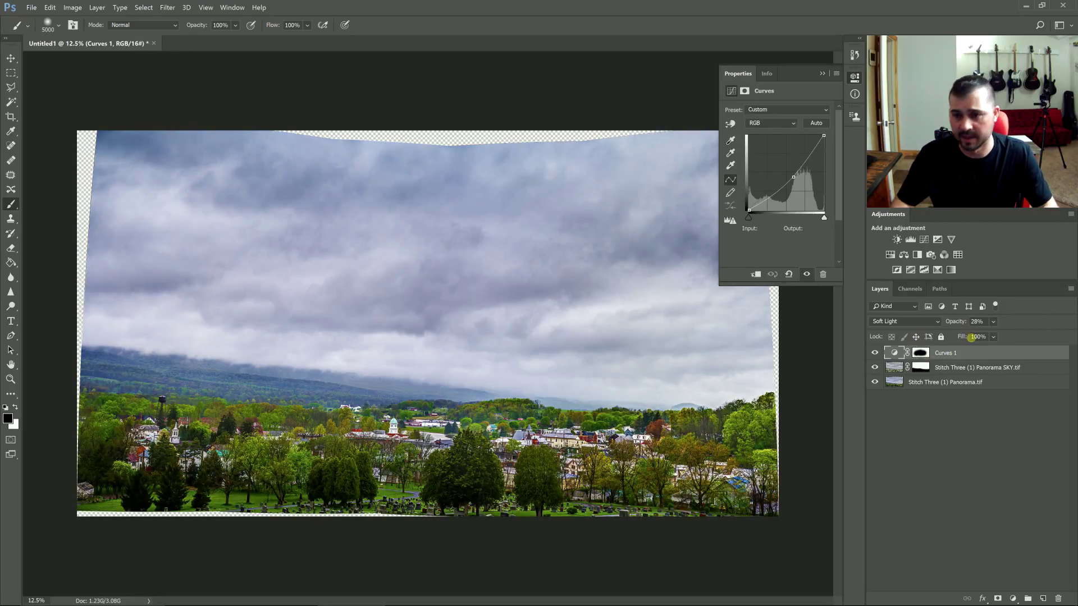
pyautogui.click(855, 75)
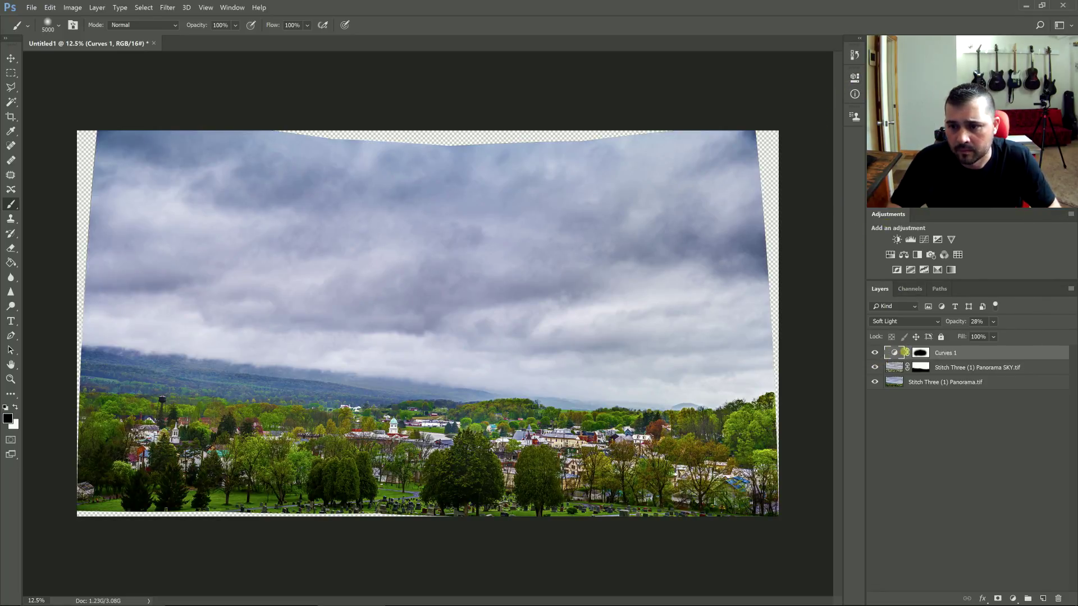
pyautogui.doubleClick(896, 353)
pyautogui.moveTo(749, 210); pyautogui.dragTo(745, 198)
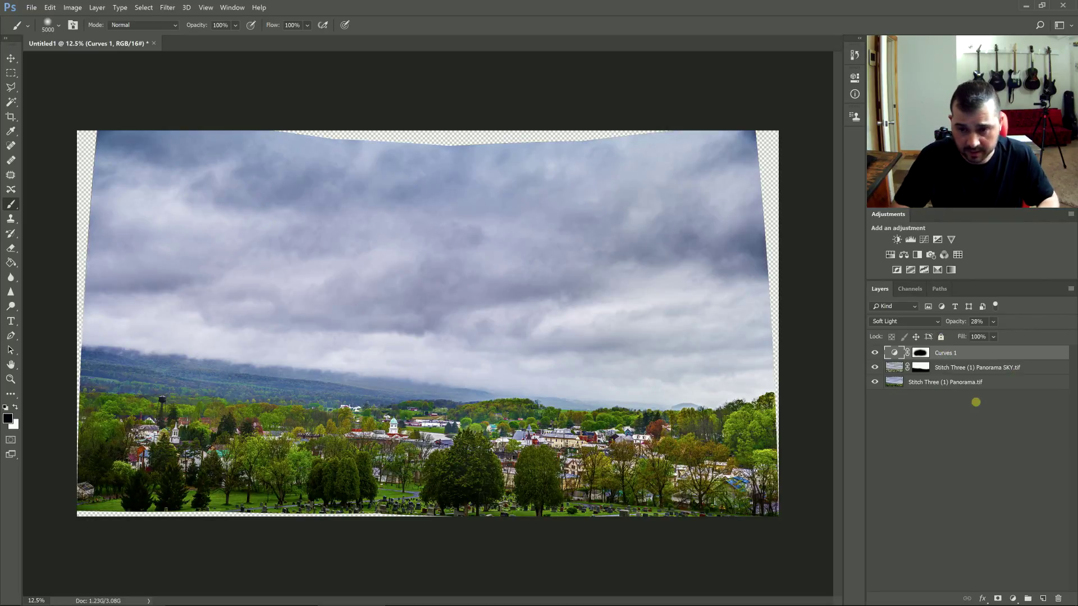
# Add a new empty layer above the Curves adjustment and rename it D&B.
pyautogui.hotkey('ctrl', 'shift', 'n')
pyautogui.press('Return')
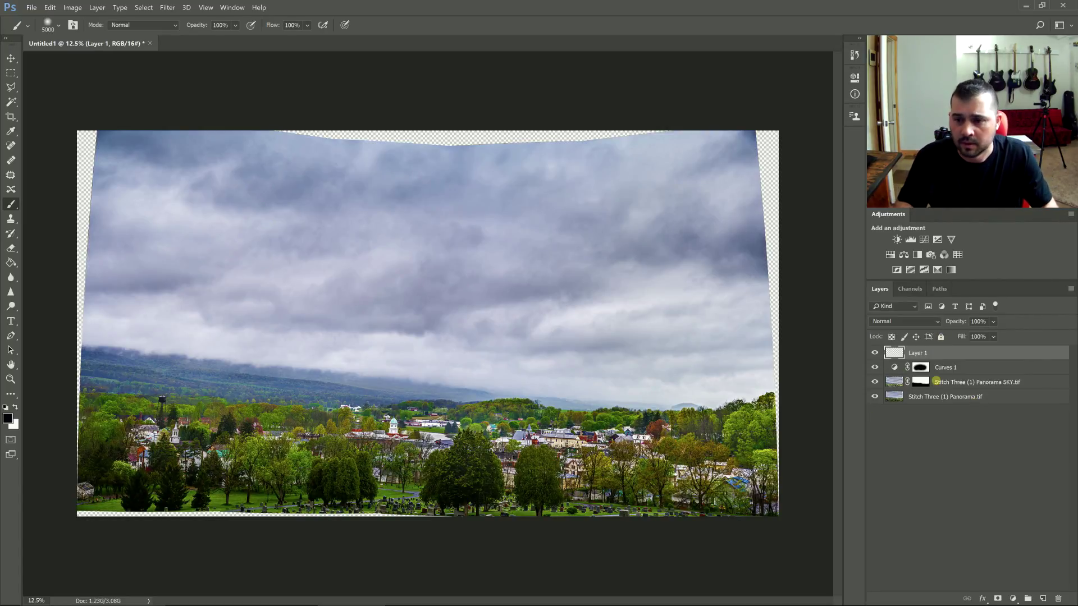
pyautogui.doubleClick(920, 352)
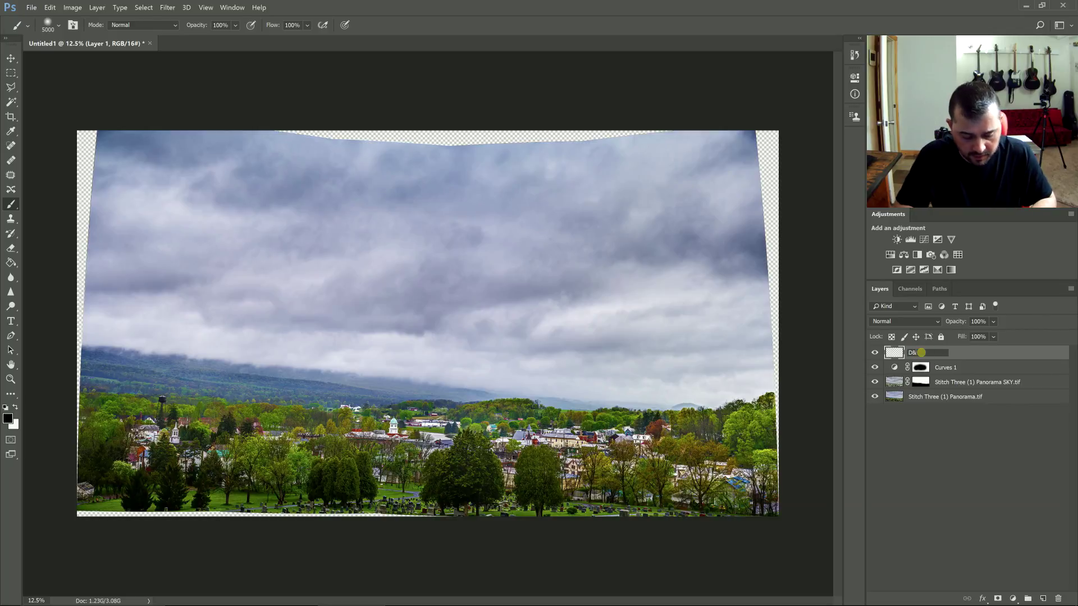
pyautogui.write('D&B')
pyautogui.press('Return')
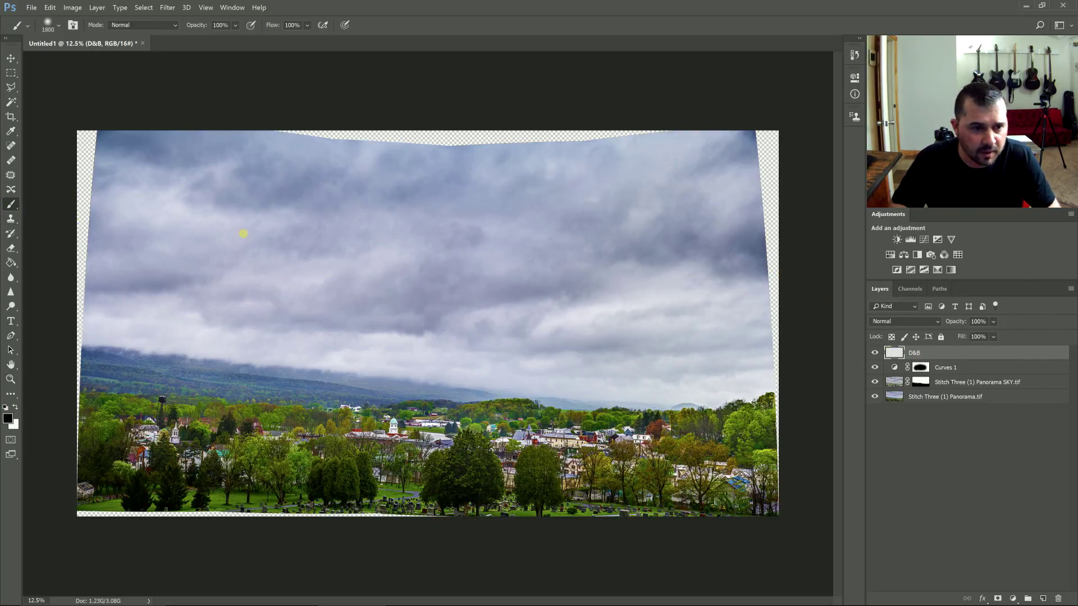
# Paint black strokes over the dark clouds in the upper, right and central sky with a soft brush of about 1100 px.
pyautogui.press(']')
pyautogui.press(']')
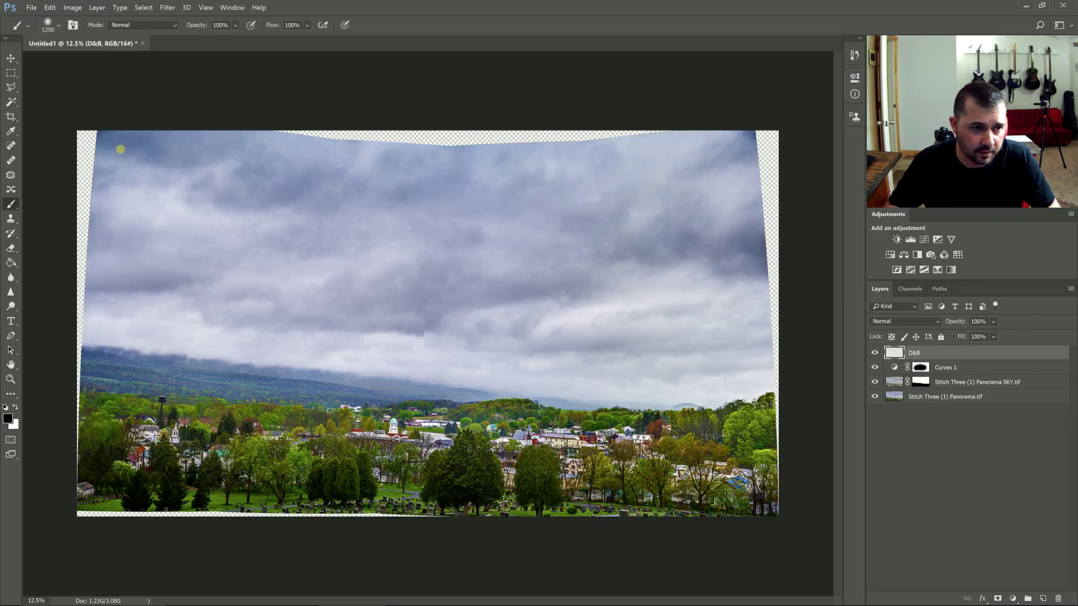
pyautogui.moveTo(121, 148); pyautogui.dragTo(191, 162)
pyautogui.press('[')
pyautogui.moveTo(239, 194)
pyautogui.mouseDown()
pyautogui.moveTo(323, 178)
pyautogui.moveTo(406, 193)
pyautogui.moveTo(440, 181)
pyautogui.moveTo(568, 192)
pyautogui.mouseUp()
pyautogui.moveTo(722, 163); pyautogui.dragTo(745, 144)
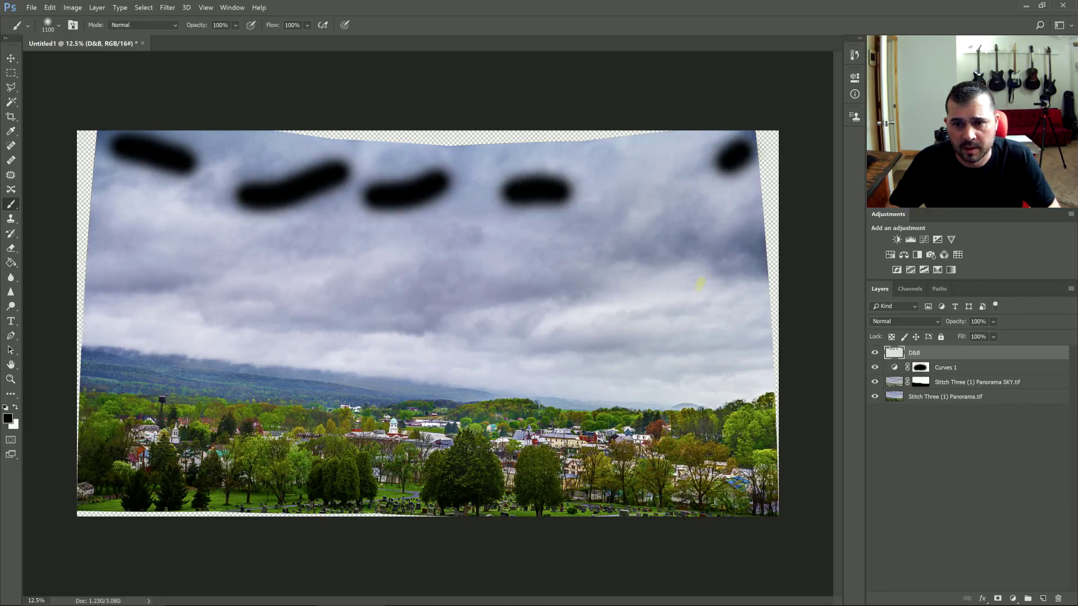
pyautogui.click(724, 252)
pyautogui.moveTo(754, 257); pyautogui.dragTo(758, 255)
pyautogui.moveTo(643, 256); pyautogui.dragTo(617, 247)
pyautogui.moveTo(533, 290); pyautogui.dragTo(482, 292)
# Reduce the brush to 500 px and paint black strokes over the dark cloud bands in the lower-left sky.
pyautogui.press('[')
pyautogui.press('[')
pyautogui.press('[')
pyautogui.press('[')
pyautogui.press('[')
pyautogui.press('[')
pyautogui.press('[')
pyautogui.press('[')
pyautogui.press('[')
pyautogui.press('[')
pyautogui.press('[')
pyautogui.moveTo(415, 326); pyautogui.dragTo(290, 323)
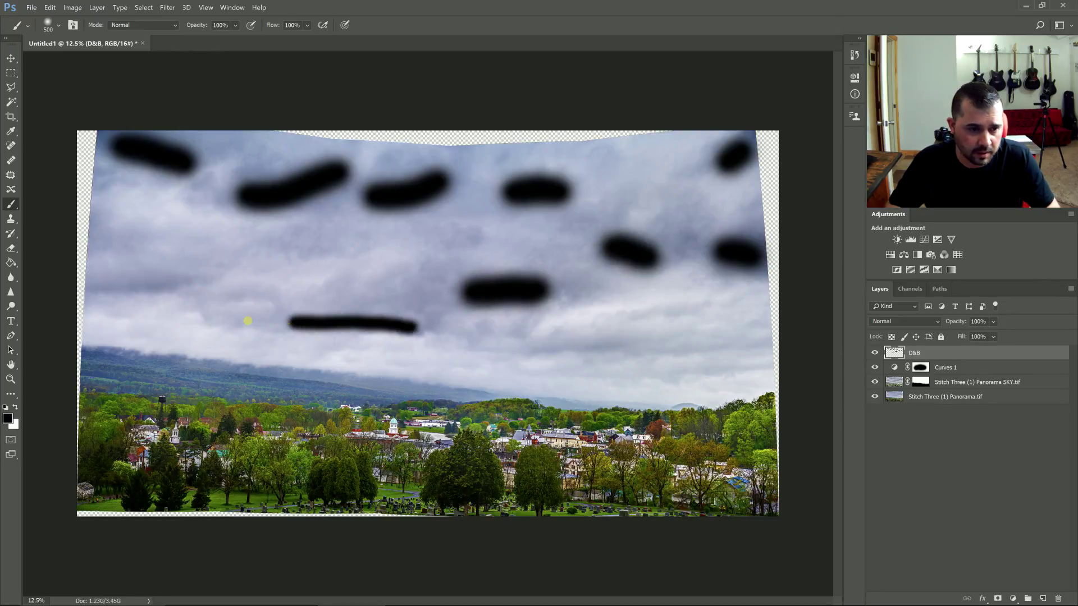
pyautogui.moveTo(167, 287); pyautogui.dragTo(88, 290)
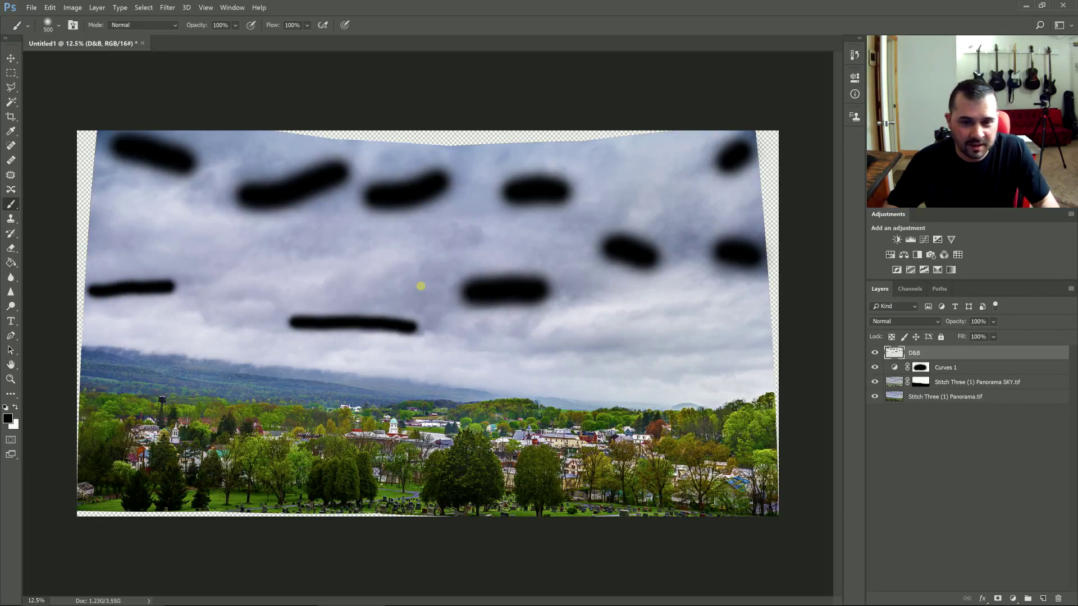
# Paint thin black strokes over the horizon and left-hand cloud shadows, plus thicker 700 px strokes at the upper left and mid-sky.
pyautogui.press(']')
pyautogui.press(']')
pyautogui.press(']')
pyautogui.press('[')
pyautogui.moveTo(610, 348); pyautogui.dragTo(543, 349)
pyautogui.moveTo(733, 352); pyautogui.dragTo(671, 350)
pyautogui.press('[')
pyautogui.press('[')
pyautogui.moveTo(729, 371); pyautogui.dragTo(600, 374)
pyautogui.moveTo(425, 366); pyautogui.dragTo(343, 358)
pyautogui.moveTo(195, 325); pyautogui.dragTo(164, 323)
pyautogui.moveTo(310, 253); pyautogui.dragTo(240, 251)
pyautogui.moveTo(168, 237); pyautogui.dragTo(98, 240)
pyautogui.moveTo(138, 204); pyautogui.dragTo(113, 204)
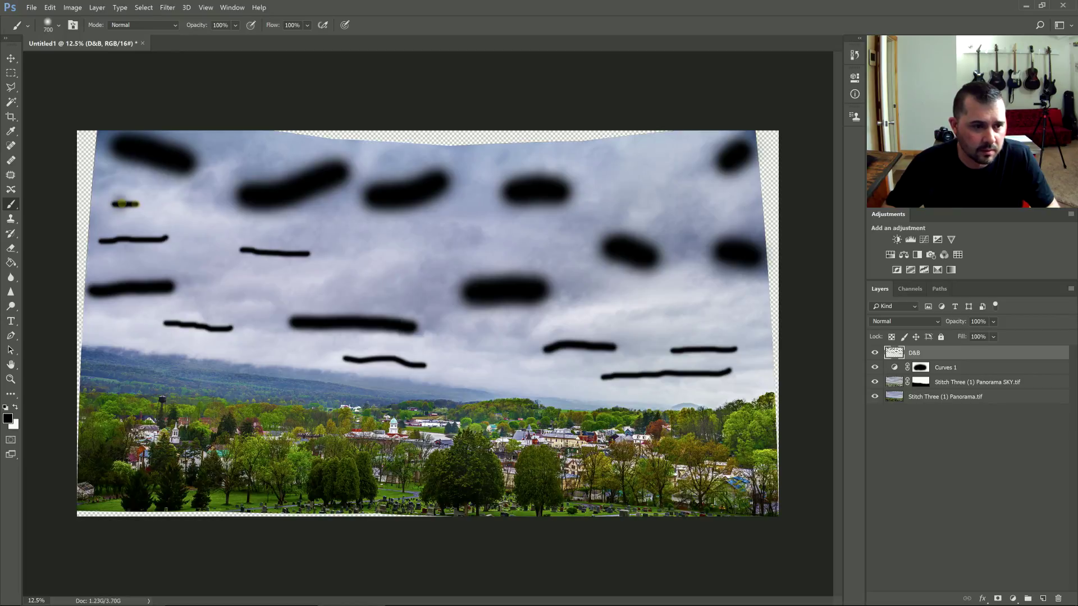
pyautogui.moveTo(403, 276)
pyautogui.mouseDown()
pyautogui.moveTo(476, 239)
pyautogui.moveTo(506, 245)
pyautogui.mouseUp()
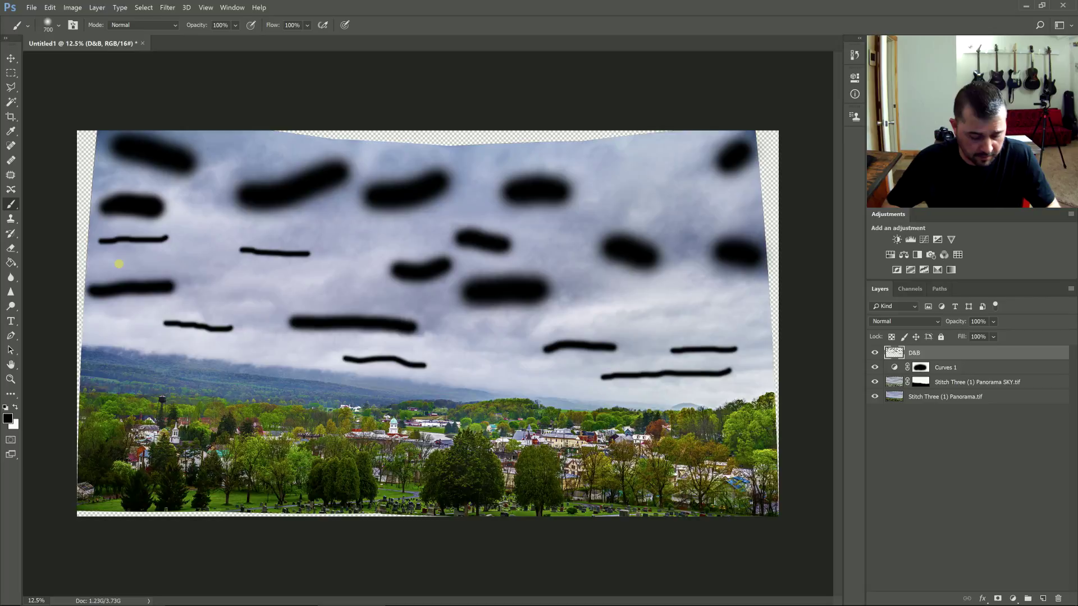
# Switch to white and paint strokes over the bright cloud areas throughout the sky with a soft 500 px brush.
pyautogui.press('x')
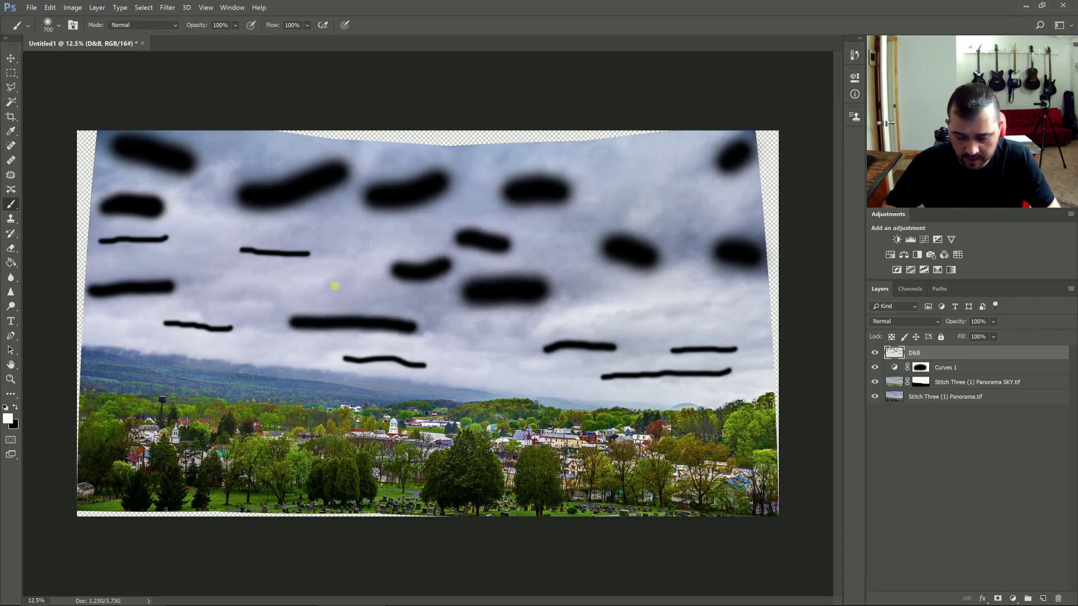
pyautogui.moveTo(207, 223)
pyautogui.mouseDown()
pyautogui.moveTo(232, 225)
pyautogui.moveTo(163, 227)
pyautogui.mouseUp()
pyautogui.moveTo(176, 270); pyautogui.dragTo(237, 276)
pyautogui.moveTo(349, 306); pyautogui.dragTo(427, 307)
pyautogui.moveTo(463, 216); pyautogui.dragTo(553, 227)
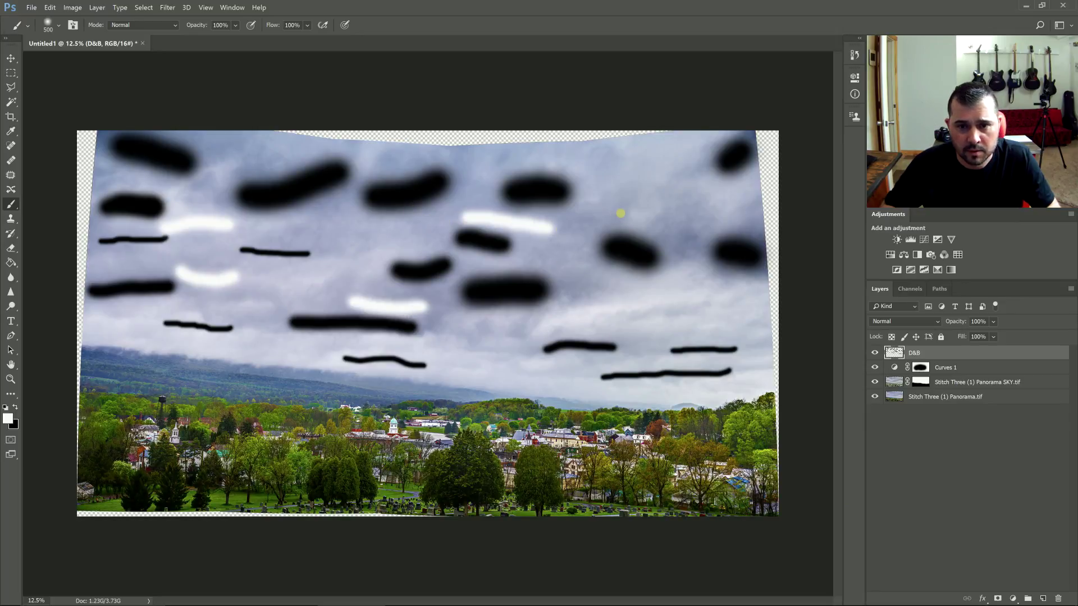
pyautogui.moveTo(620, 213); pyautogui.dragTo(696, 225)
pyautogui.moveTo(685, 294); pyautogui.dragTo(561, 321)
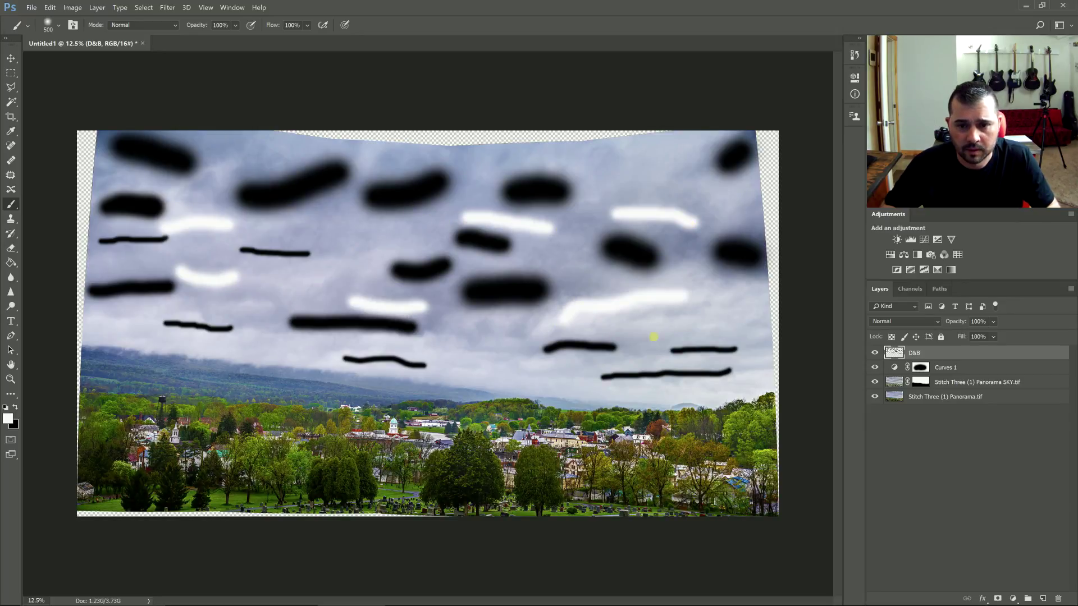
pyautogui.moveTo(630, 336); pyautogui.dragTo(716, 324)
pyautogui.moveTo(494, 368)
pyautogui.mouseDown()
pyautogui.moveTo(449, 356)
pyautogui.moveTo(480, 344)
pyautogui.moveTo(472, 326)
pyautogui.moveTo(446, 326)
pyautogui.mouseUp()
pyautogui.moveTo(291, 348); pyautogui.dragTo(236, 343)
pyautogui.moveTo(273, 303); pyautogui.dragTo(231, 306)
pyautogui.moveTo(145, 321); pyautogui.dragTo(84, 320)
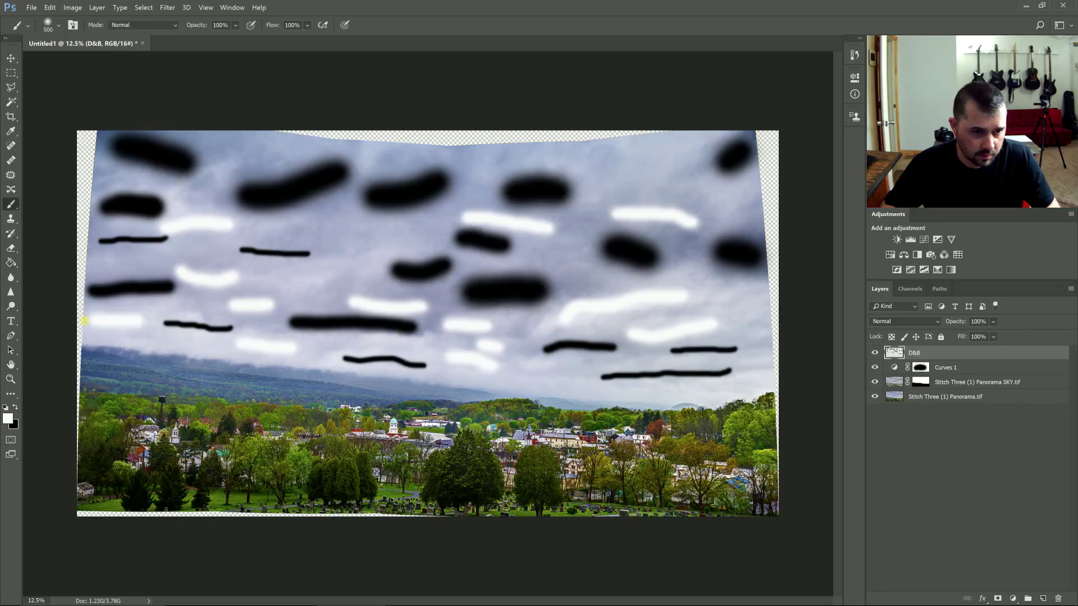
# Apply a Gaussian Blur with a radius of 608.5 pixels to the D&B layer's strokes.
pyautogui.click(167, 8)
pyautogui.press('Escape')
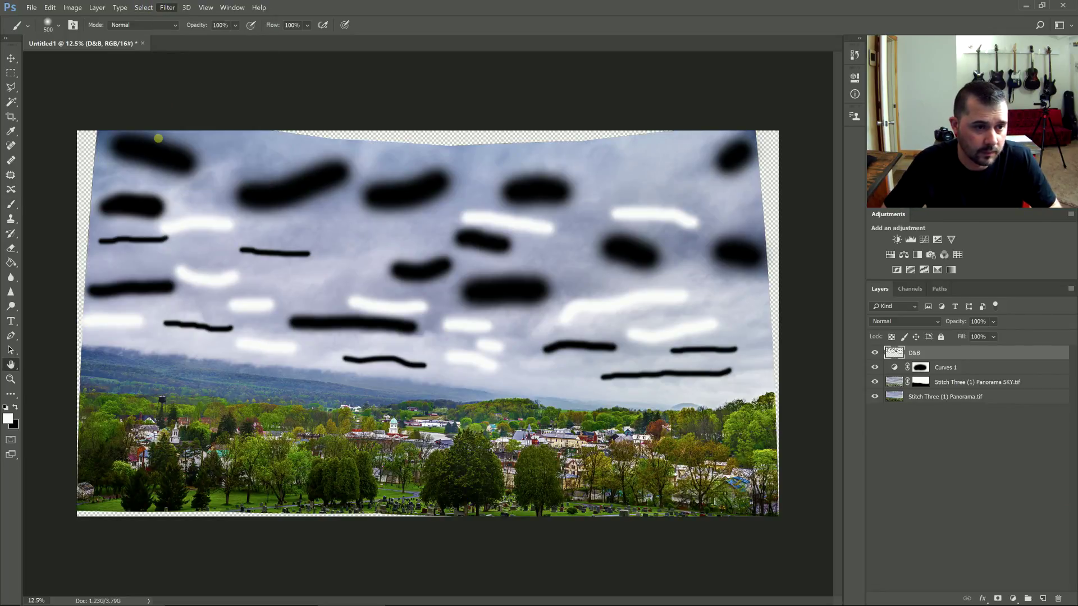
pyautogui.moveTo(867, 402); pyautogui.dragTo(882, 403)
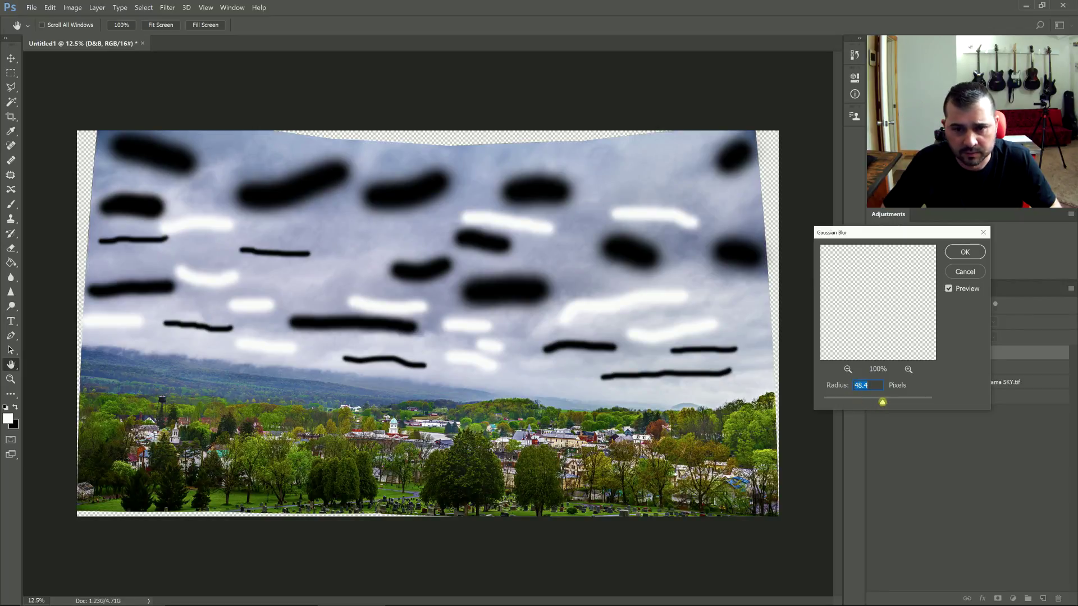
pyautogui.moveTo(891, 234); pyautogui.dragTo(772, 244)
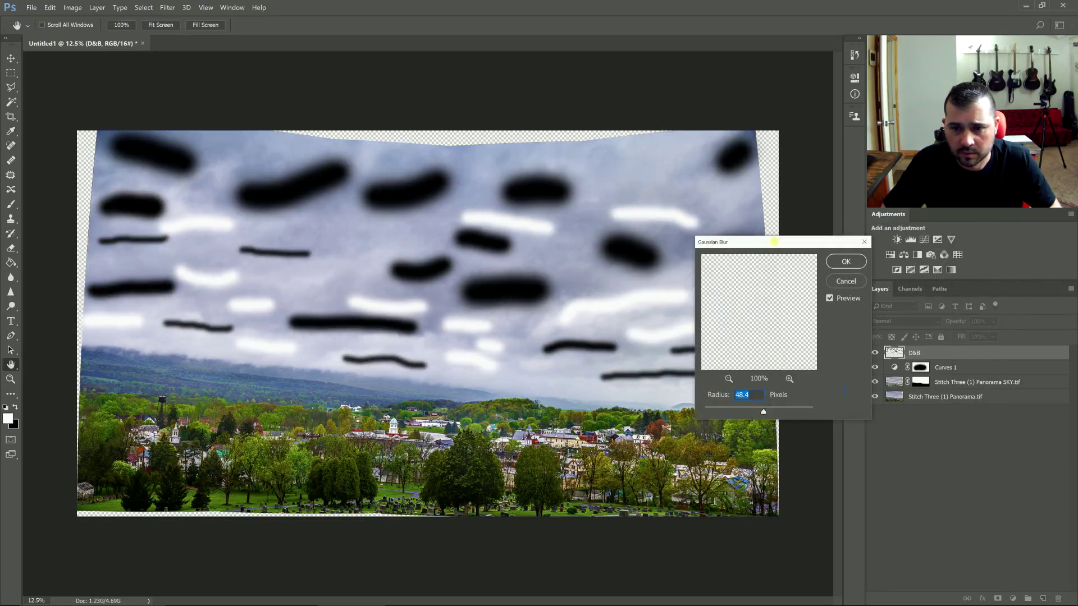
pyautogui.moveTo(786, 411); pyautogui.dragTo(798, 411)
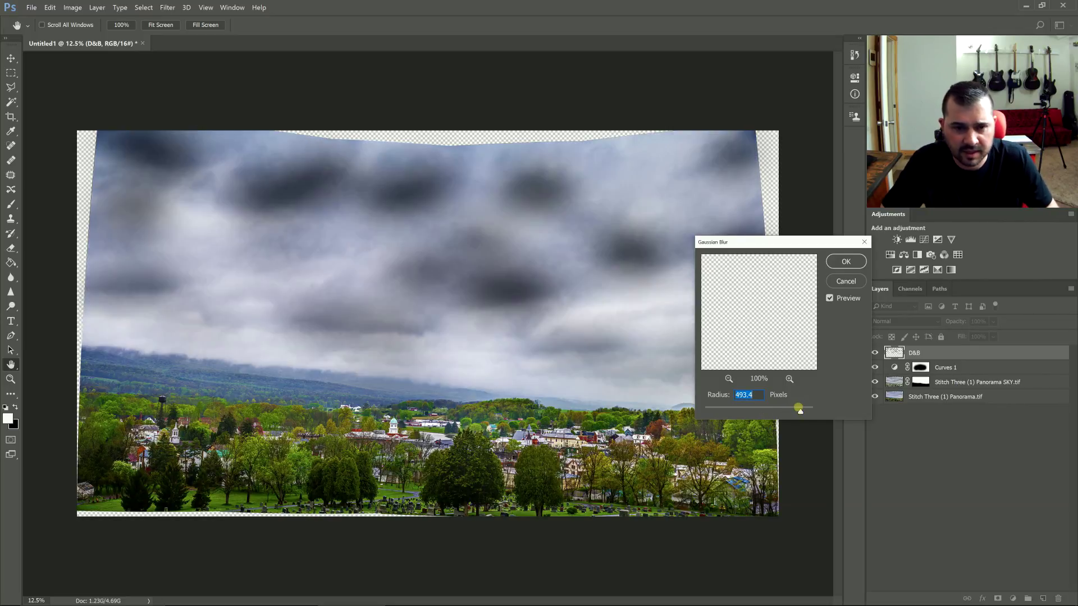
pyautogui.moveTo(800, 410); pyautogui.dragTo(797, 410)
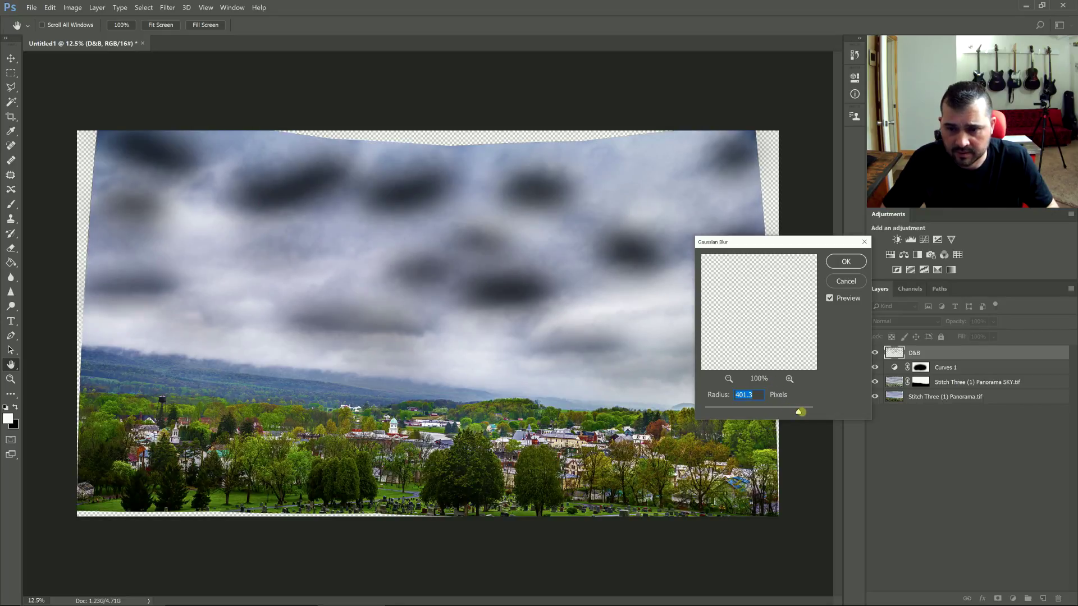
pyautogui.moveTo(797, 412); pyautogui.dragTo(803, 411)
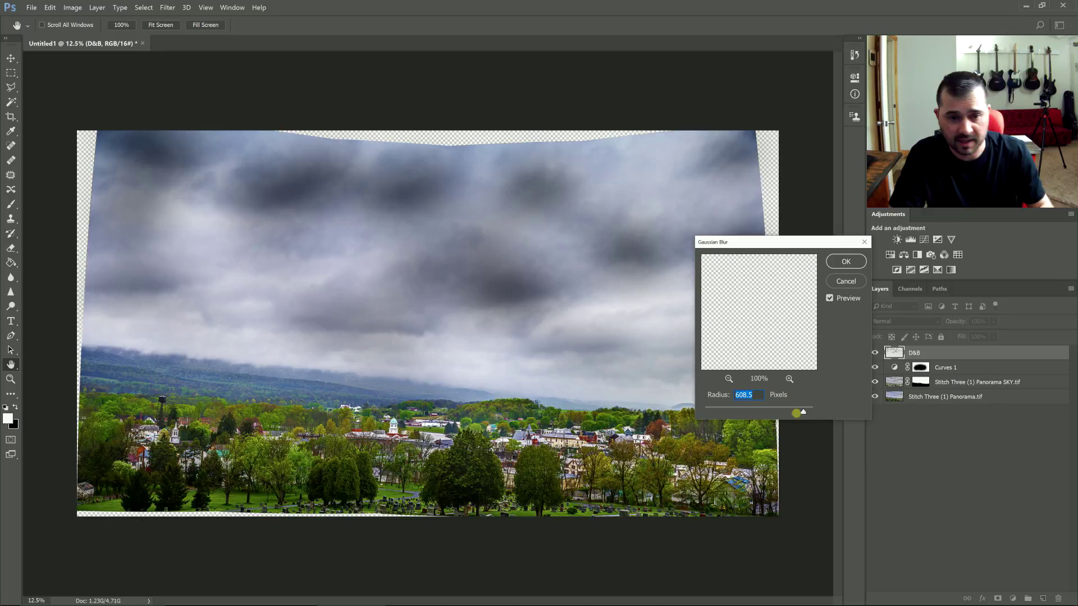
pyautogui.click(851, 261)
pyautogui.press('b')
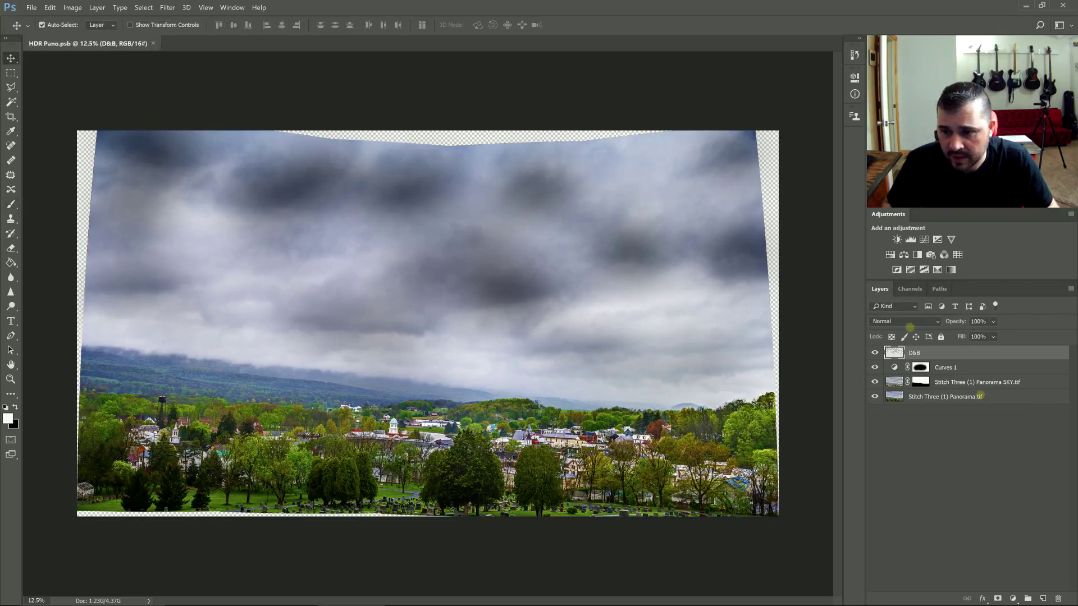
# Set the D&B layer's blend mode to Soft Light and compare the image with the layer hidden and shown.
pyautogui.click(909, 321)
pyautogui.click(877, 433)
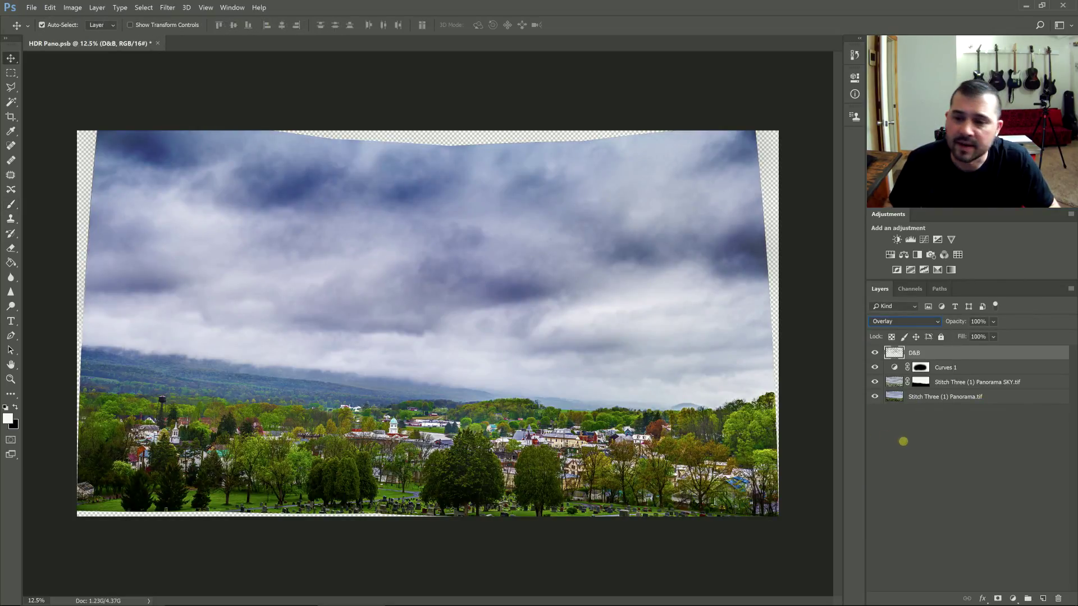
pyautogui.hotkey('shift', '+')
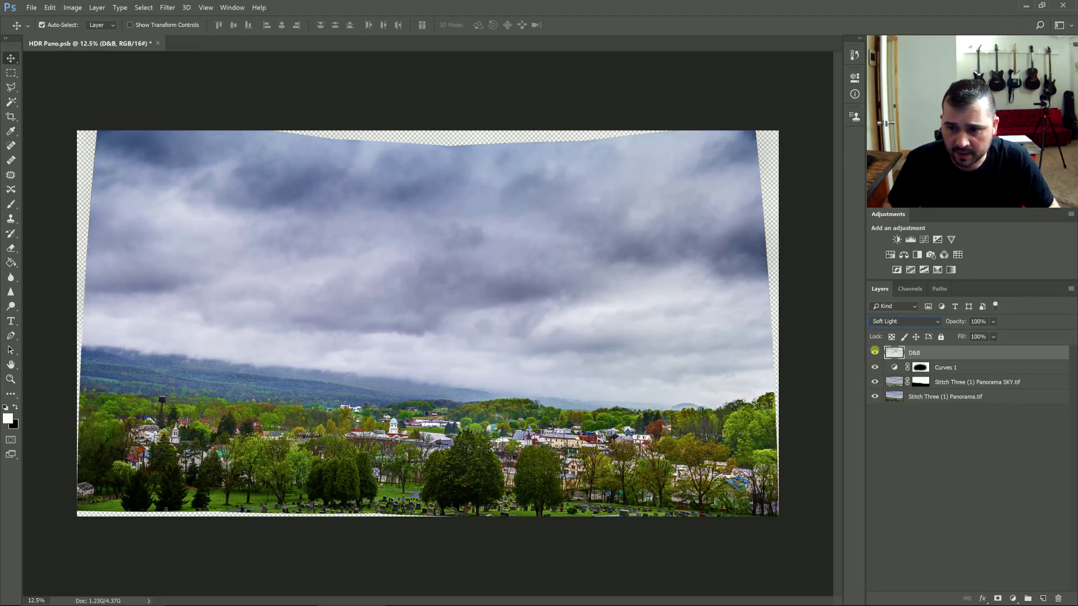
pyautogui.click(874, 353)
pyautogui.click(875, 352)
pyautogui.click(874, 352)
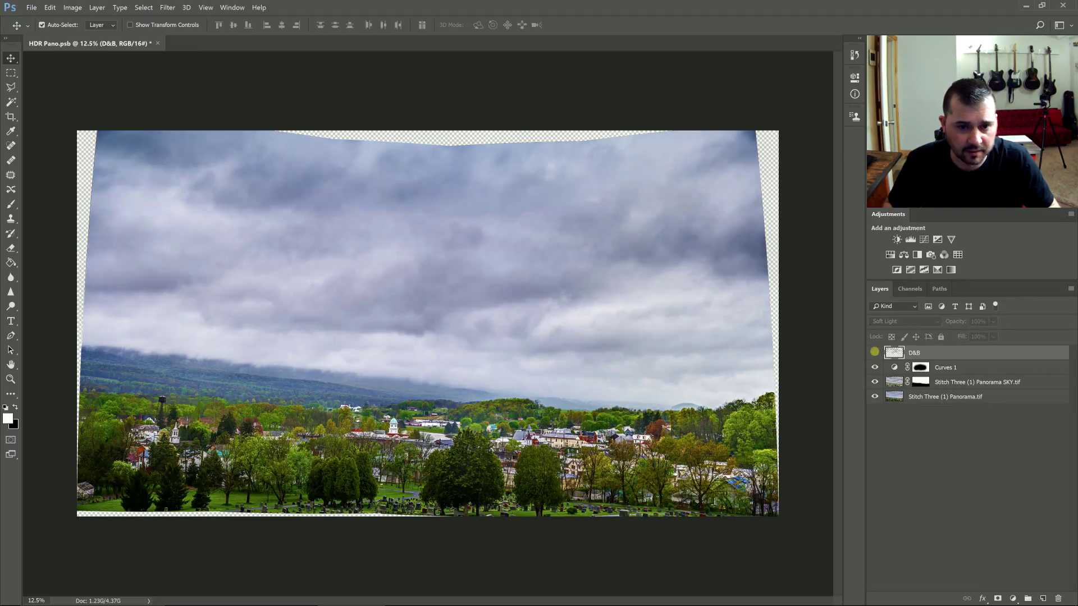
pyautogui.click(875, 353)
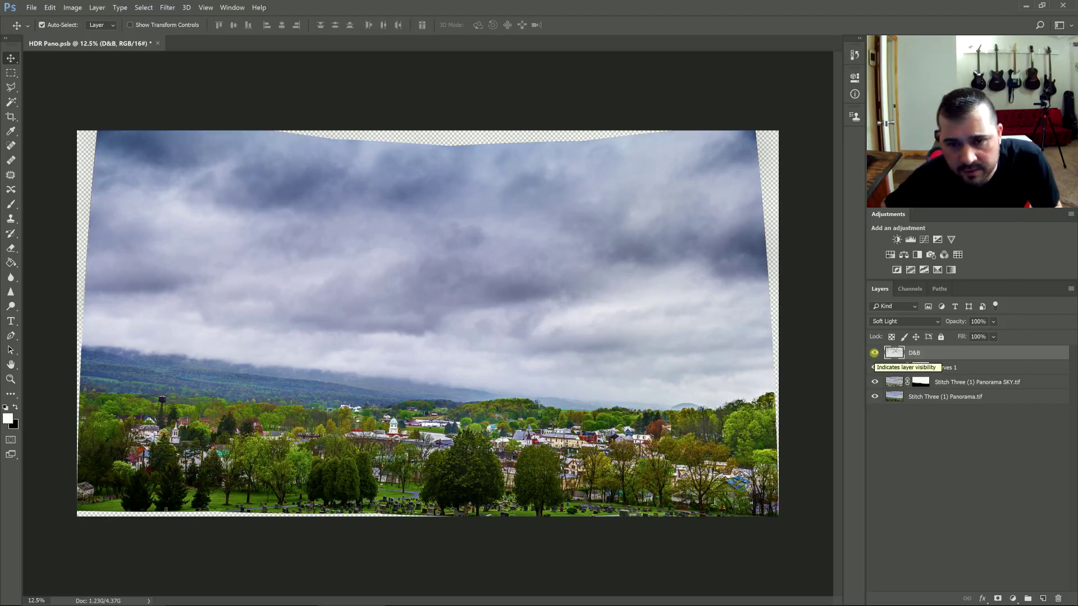
pyautogui.click(874, 352)
pyautogui.click(874, 352)
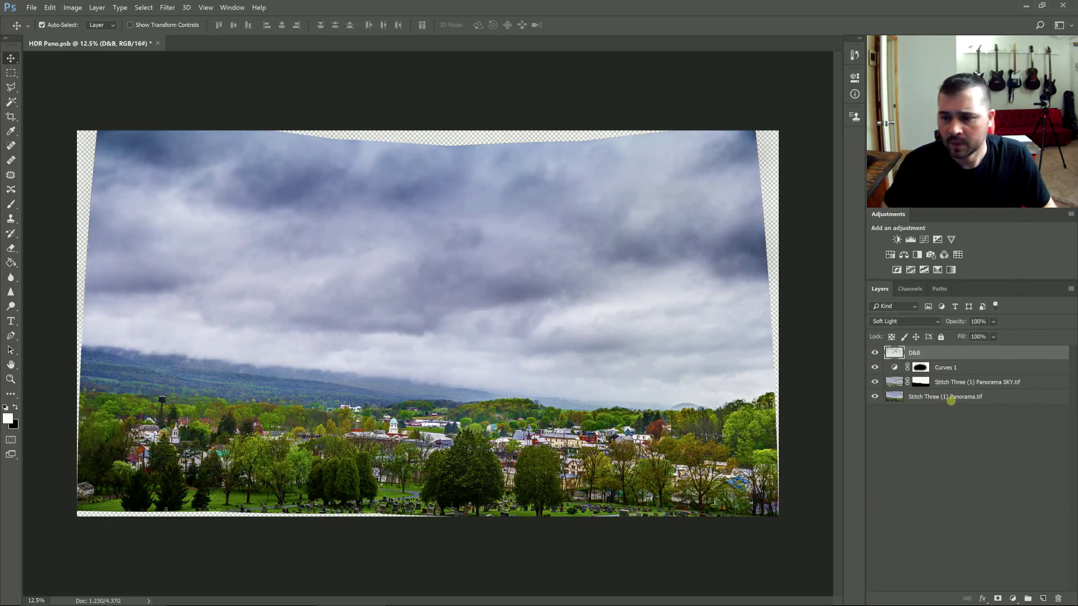
# Group the D&B, Curves and sky layers above the base panorama, and compare the image with the group hidden and shown.
pyautogui.click(928, 394)
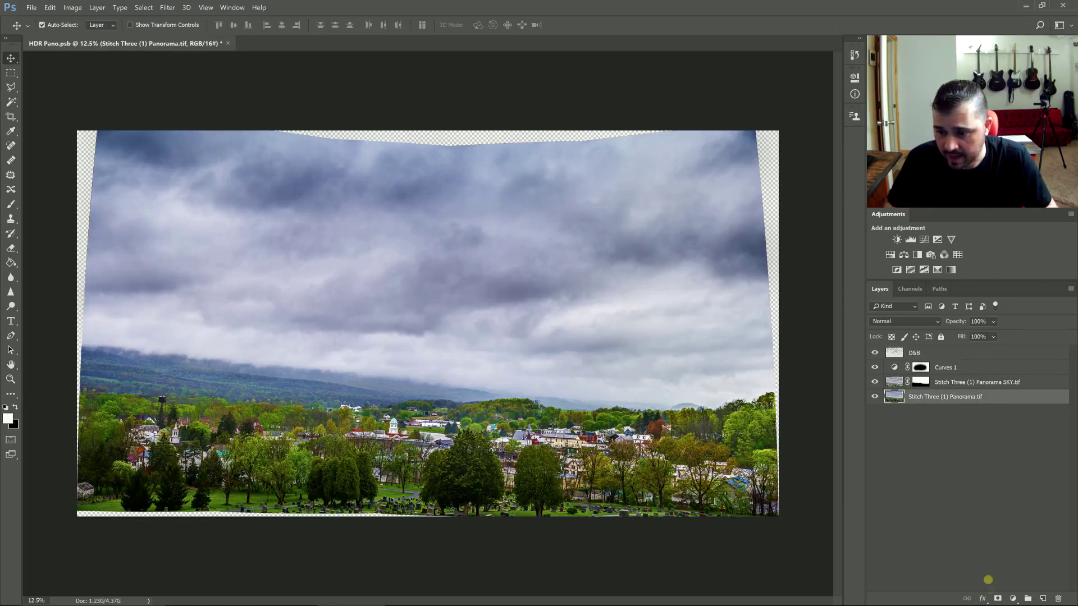
pyautogui.click(1012, 598)
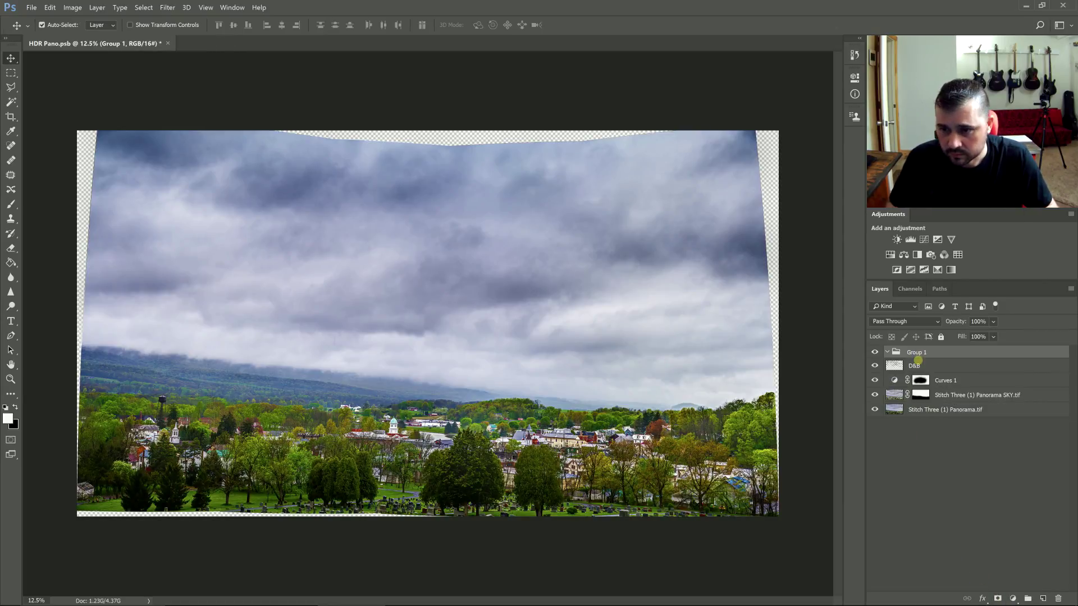
pyautogui.click(915, 364)
pyautogui.keyDown('shift'); pyautogui.click(945, 395); pyautogui.keyUp('shift')
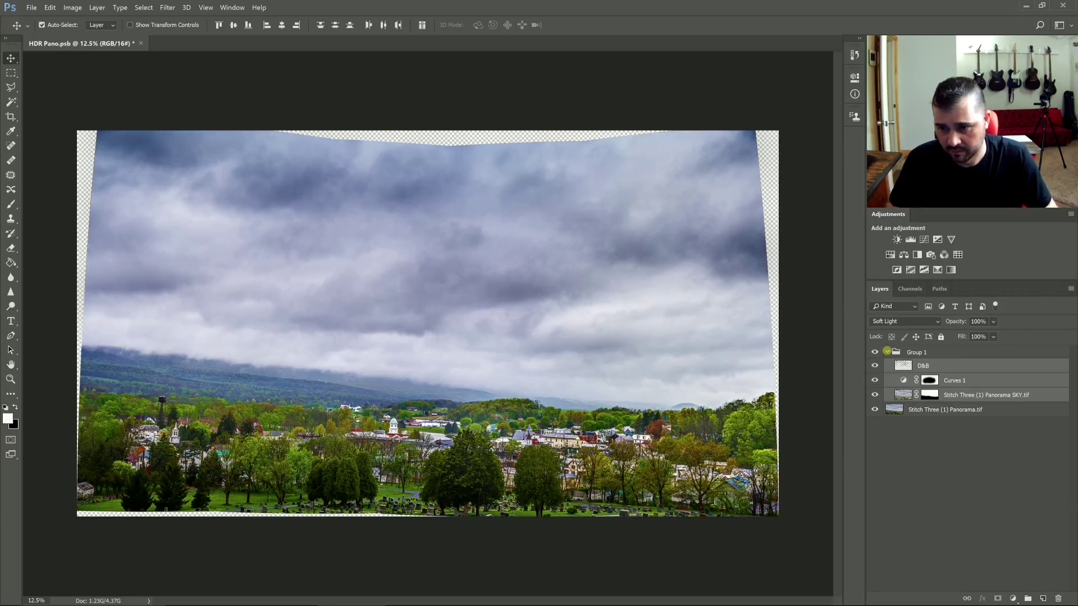
pyautogui.click(885, 352)
pyautogui.click(874, 352)
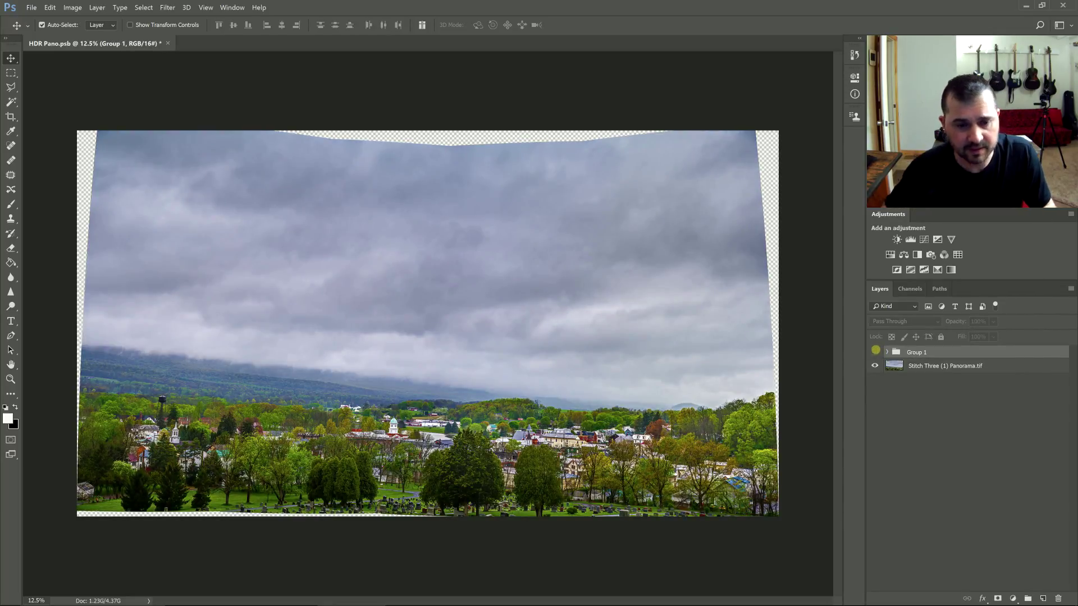
pyautogui.click(875, 351)
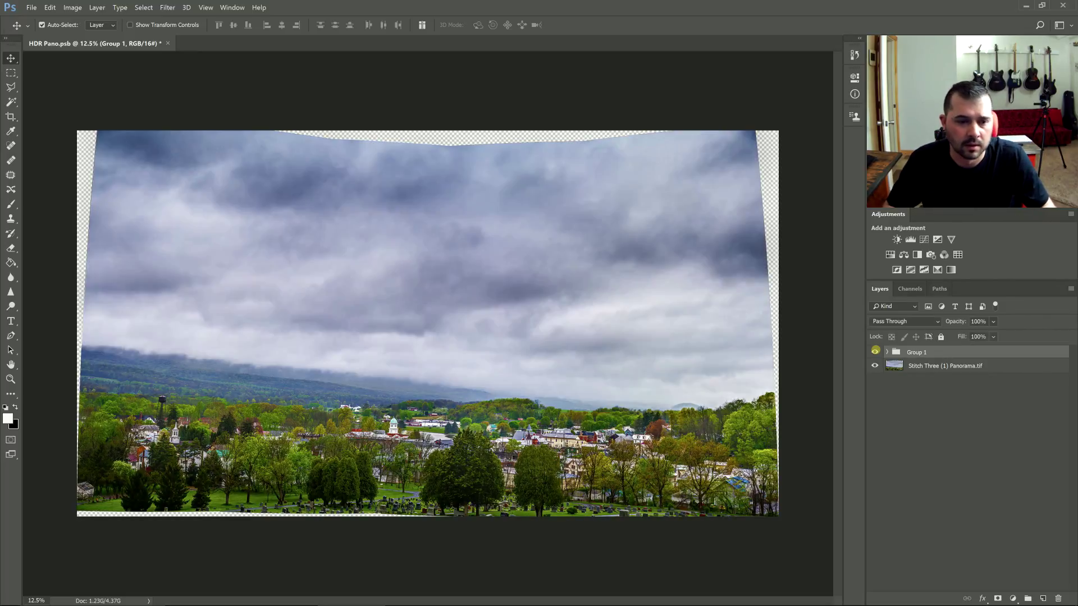
pyautogui.click(875, 351)
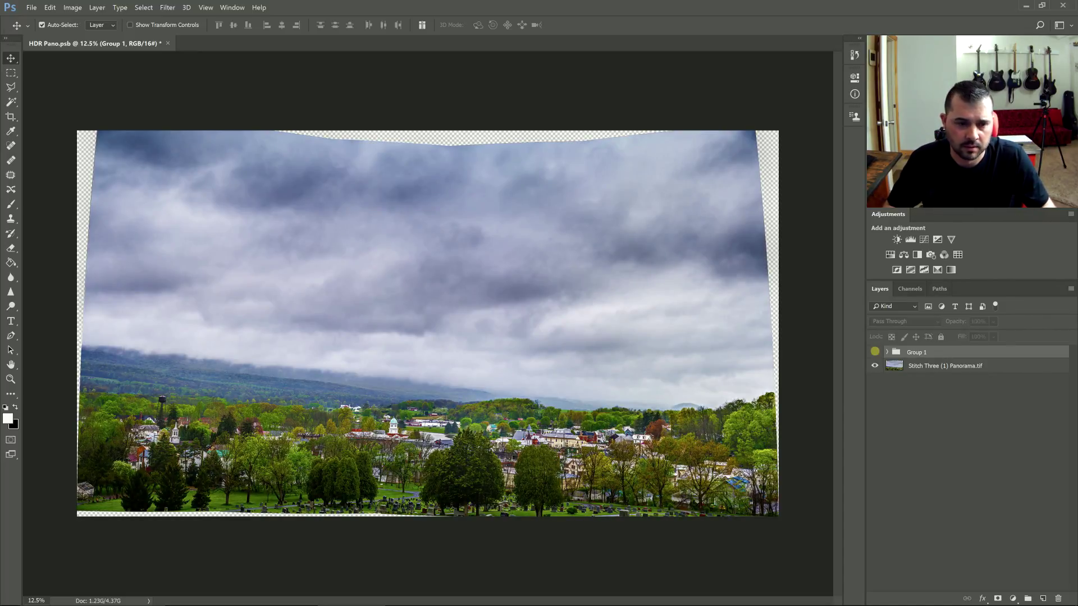
pyautogui.click(874, 350)
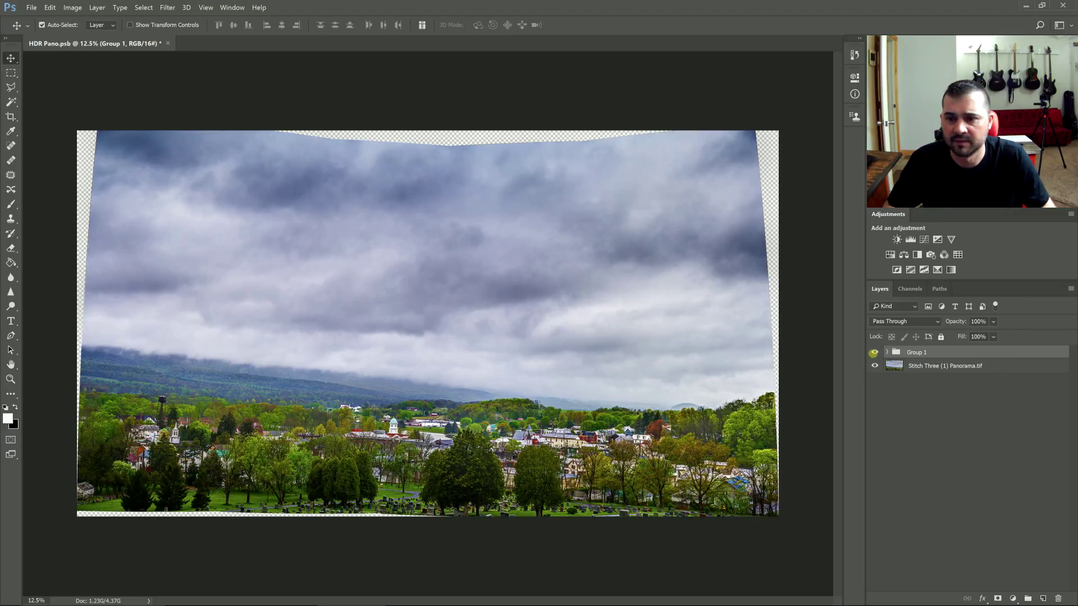
pyautogui.click(874, 352)
pyautogui.click(874, 352)
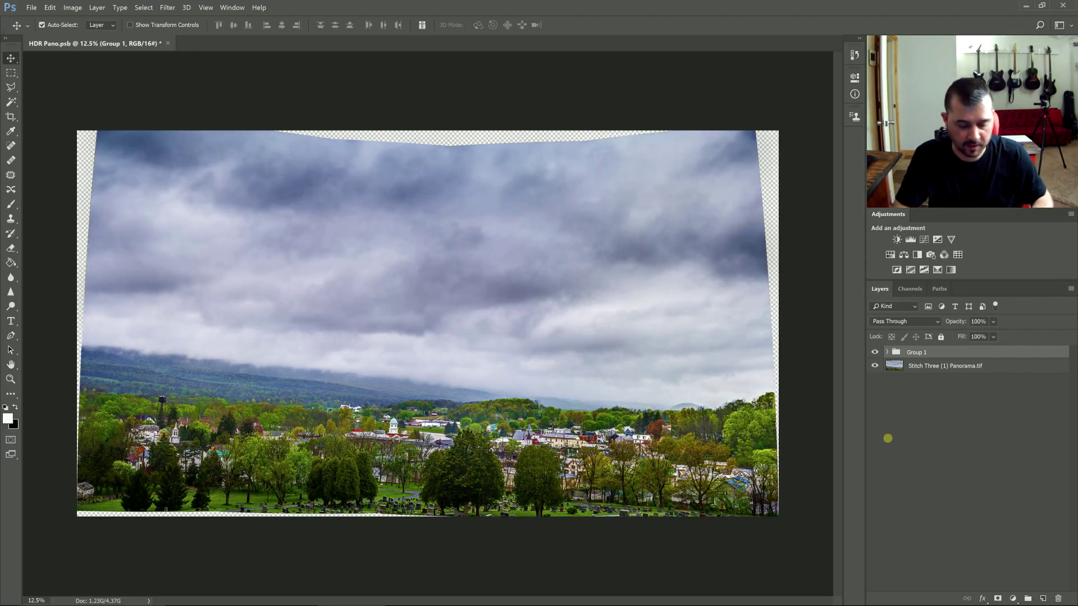
# Merge all visible layers into one and rotate the panorama by -1.54° with the grid shown to level the horizon.
pyautogui.press('ctrl')
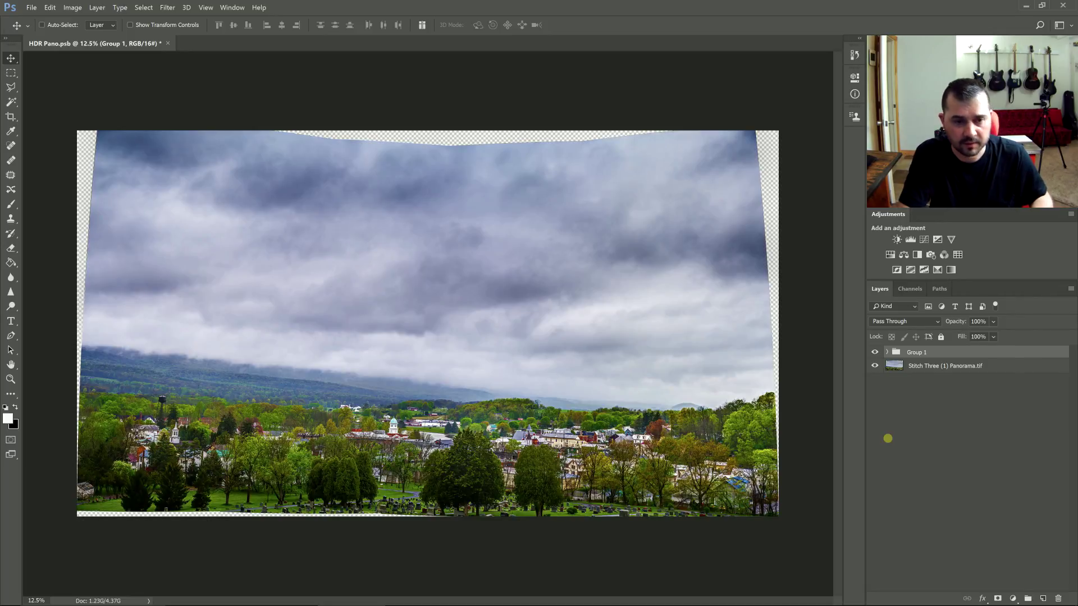
pyautogui.hotkey('ctrl', 'shift', 'e')
pyautogui.hotkey('ctrl', 't')
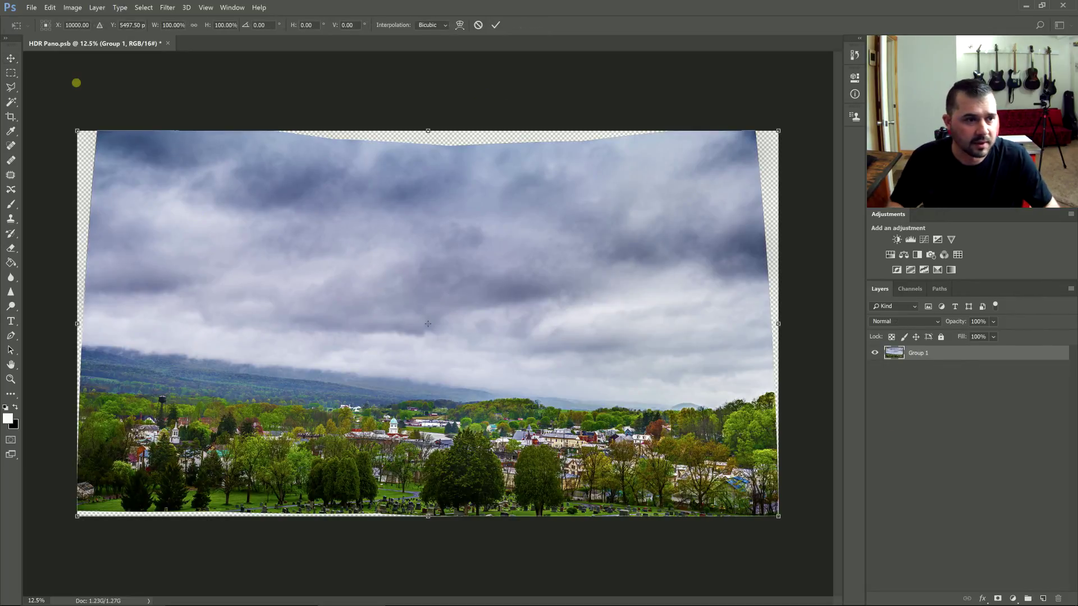
pyautogui.click(205, 7)
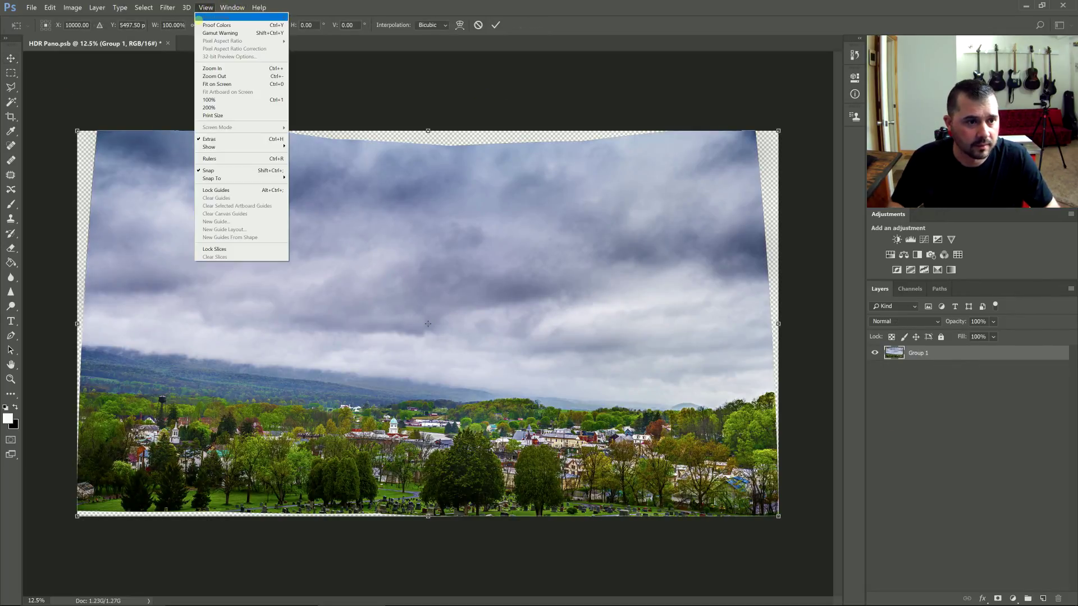
pyautogui.moveTo(213, 147)
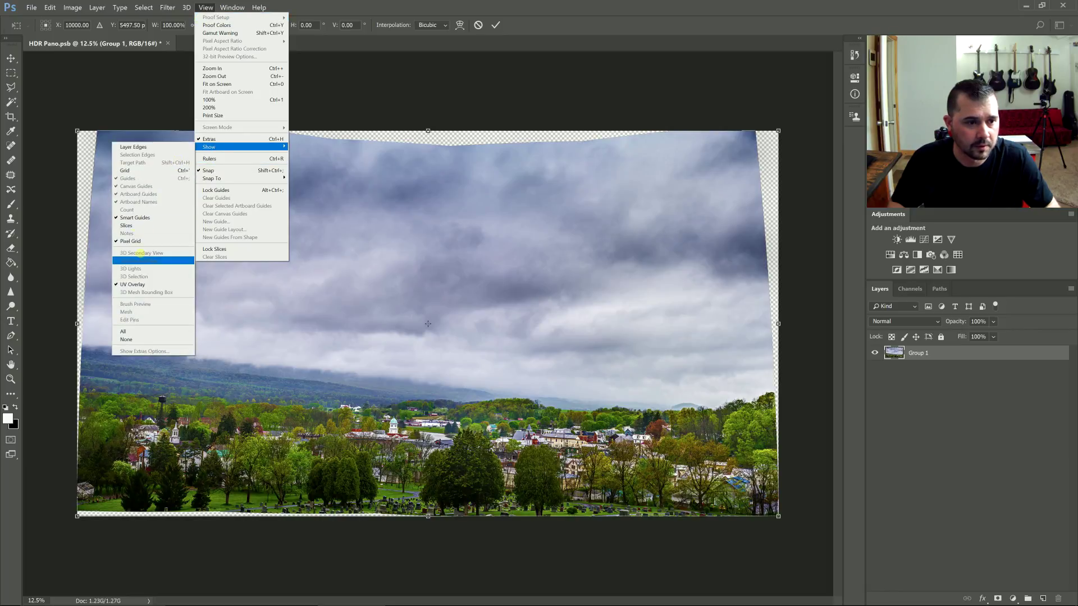
pyautogui.click(130, 170)
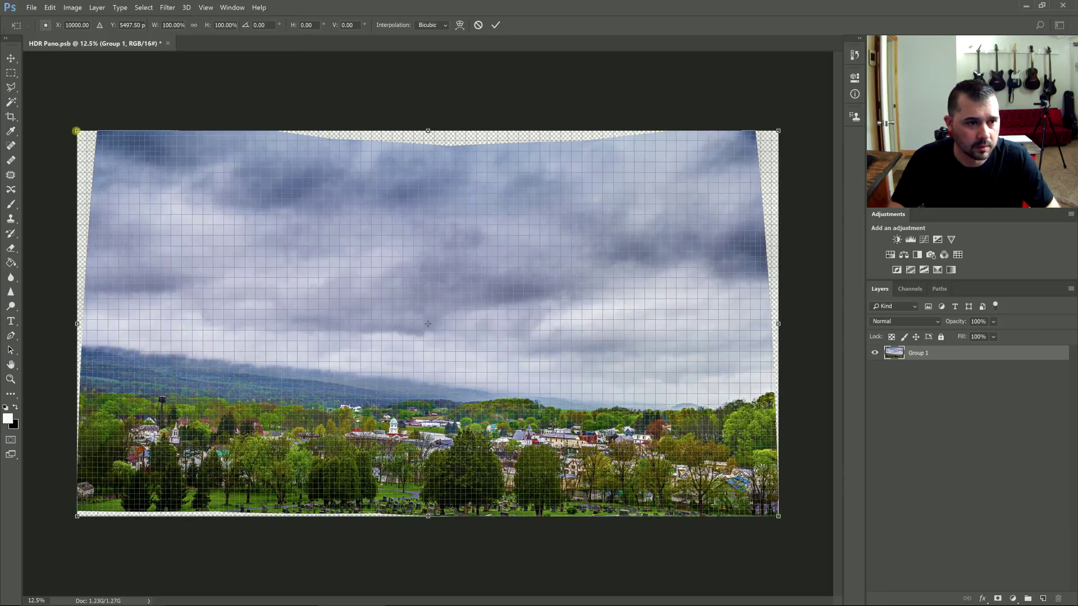
pyautogui.moveTo(63, 124); pyautogui.dragTo(60, 135)
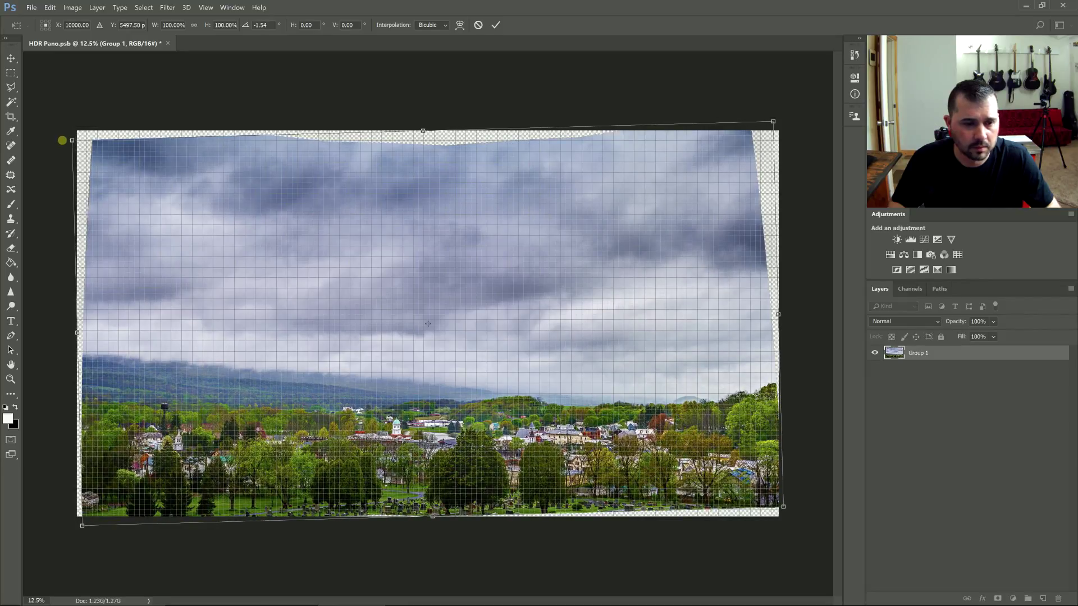
pyautogui.press('c')
pyautogui.press('Return')
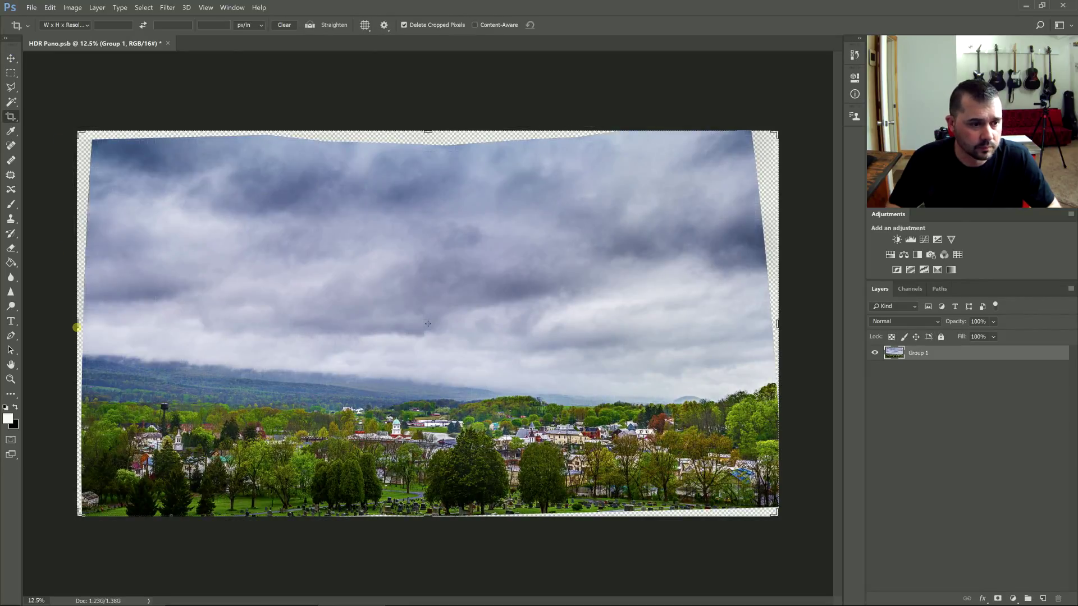
# Crop the panorama at a 16:9 ratio, tightening and repositioning the frame to exclude the transparent edges.
pyautogui.moveTo(75, 325); pyautogui.dragTo(86, 323)
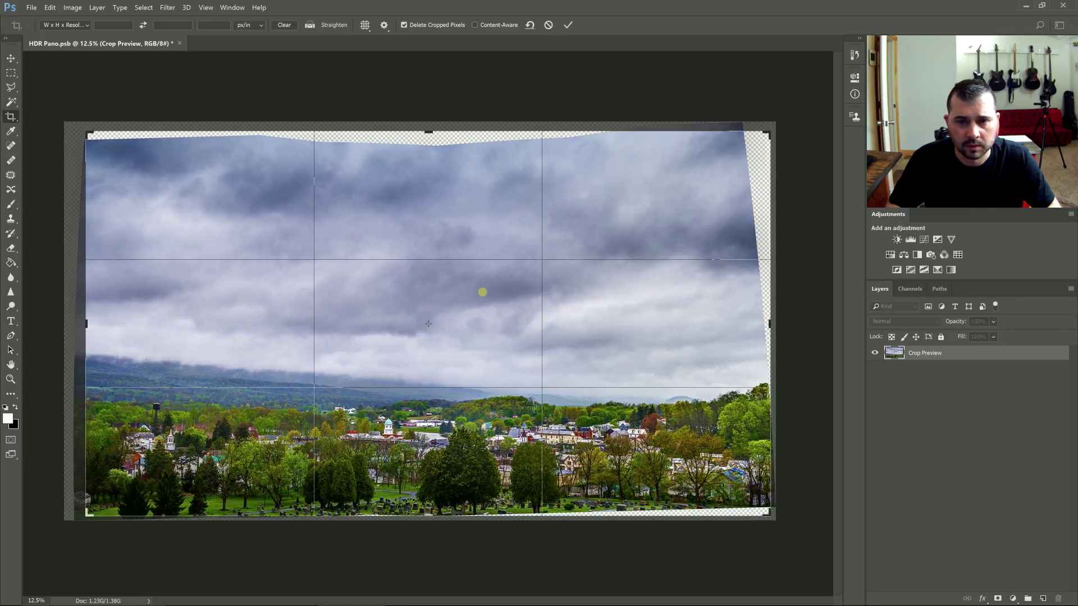
pyautogui.click(72, 25)
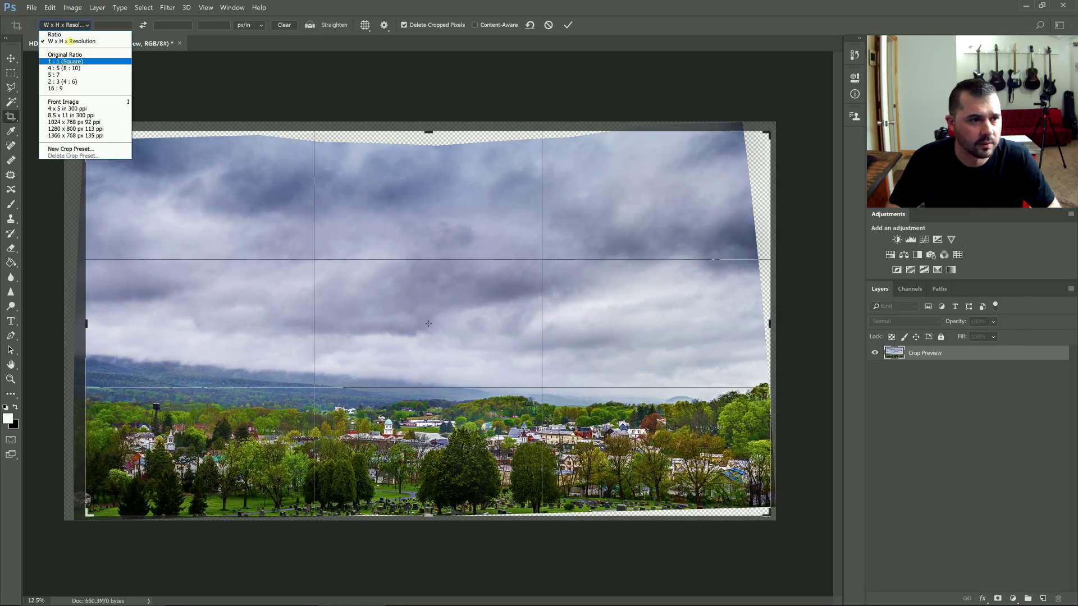
pyautogui.click(81, 88)
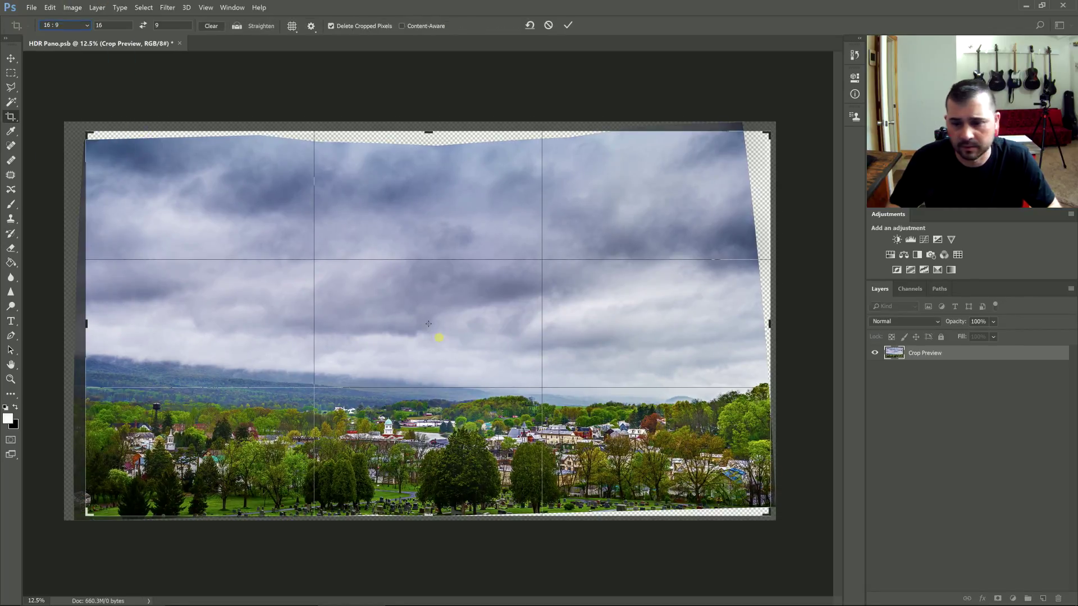
pyautogui.moveTo(769, 511); pyautogui.dragTo(758, 507)
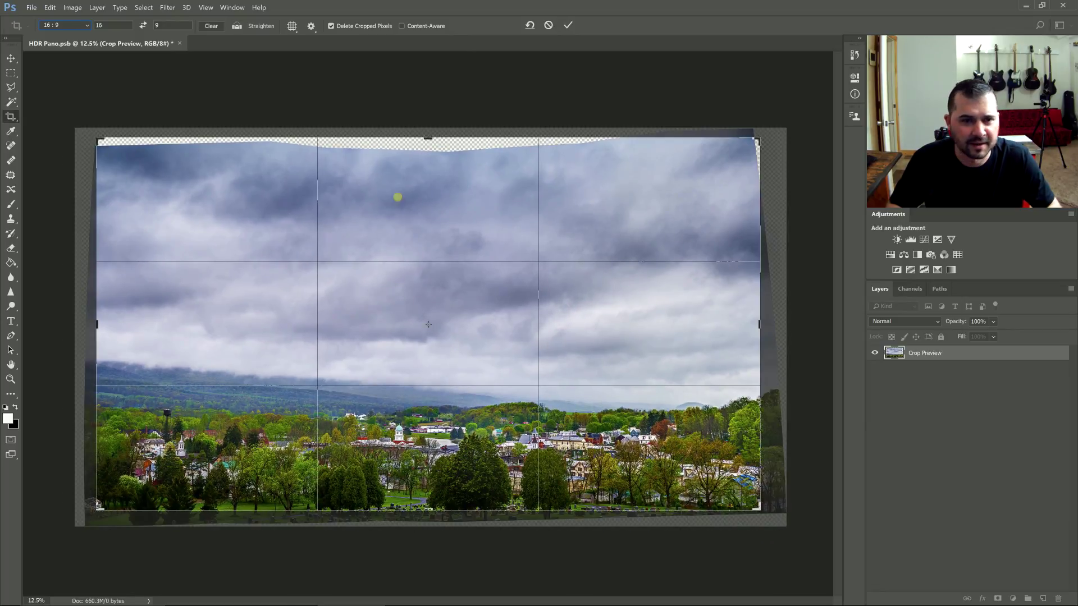
pyautogui.moveTo(97, 139); pyautogui.dragTo(110, 146)
pyautogui.moveTo(463, 246)
pyautogui.mouseDown()
pyautogui.moveTo(463, 259)
pyautogui.moveTo(475, 260)
pyautogui.mouseUp()
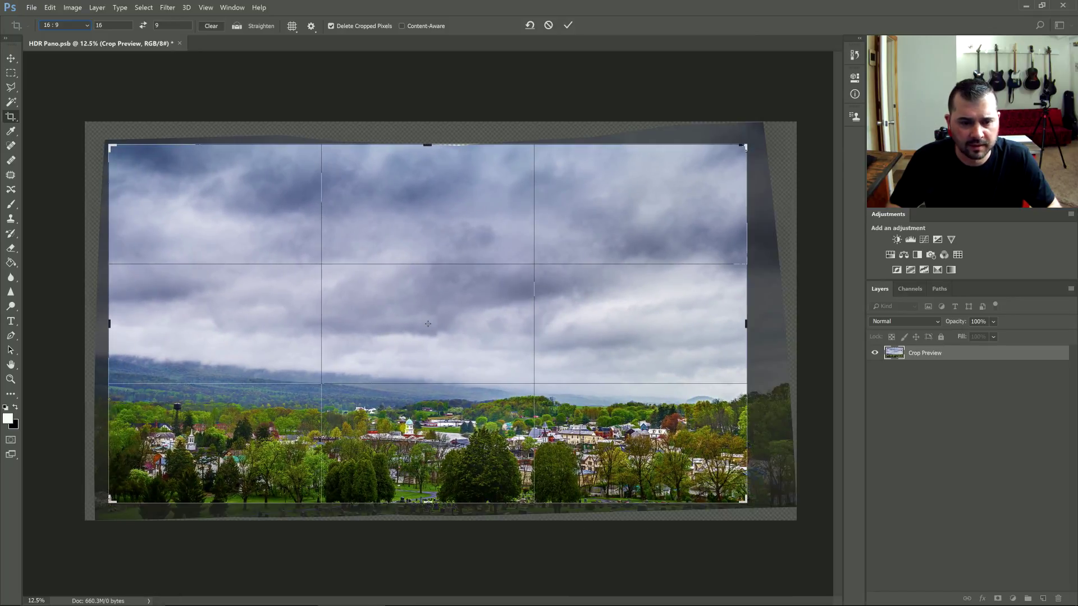
pyautogui.moveTo(421, 426); pyautogui.dragTo(430, 425)
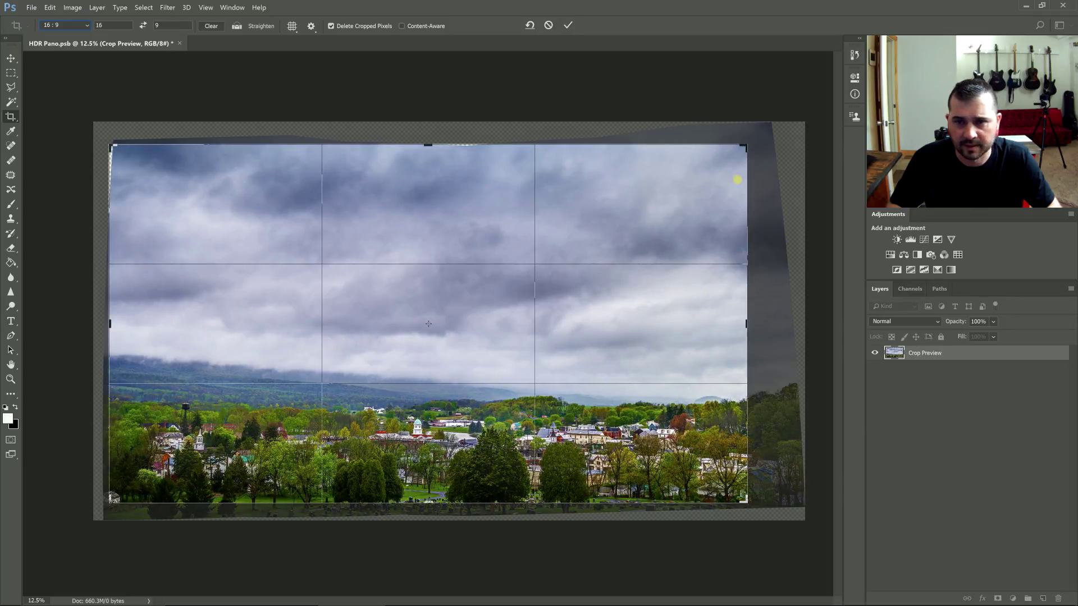
pyautogui.moveTo(745, 147); pyautogui.dragTo(734, 152)
pyautogui.moveTo(120, 153); pyautogui.dragTo(127, 158)
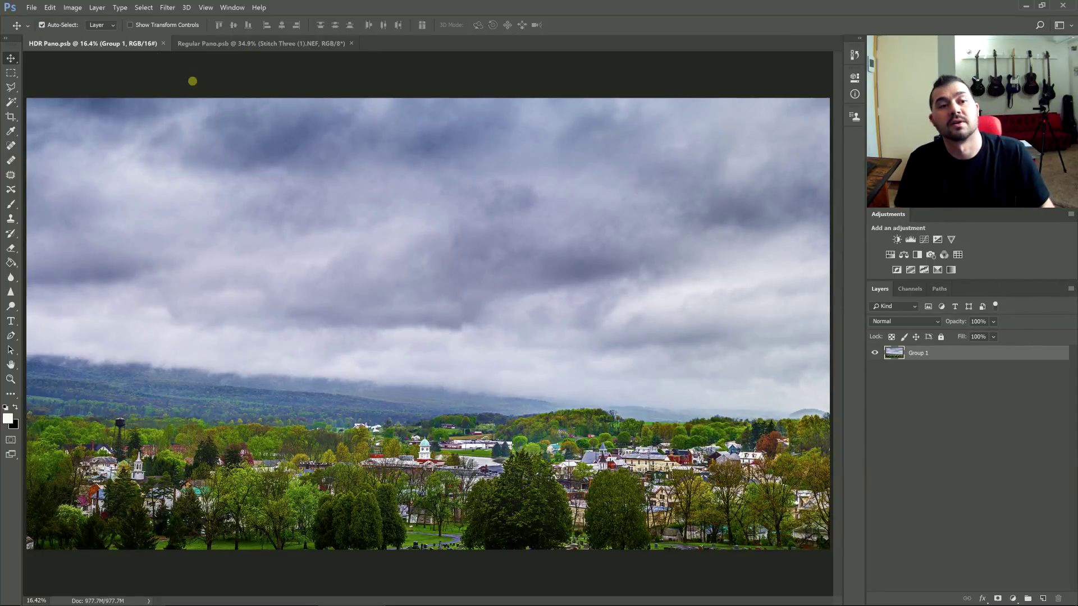
# Compare the overall sky and town in HDR Pano.psb with those in Regular Pano.psb.
pyautogui.click(223, 45)
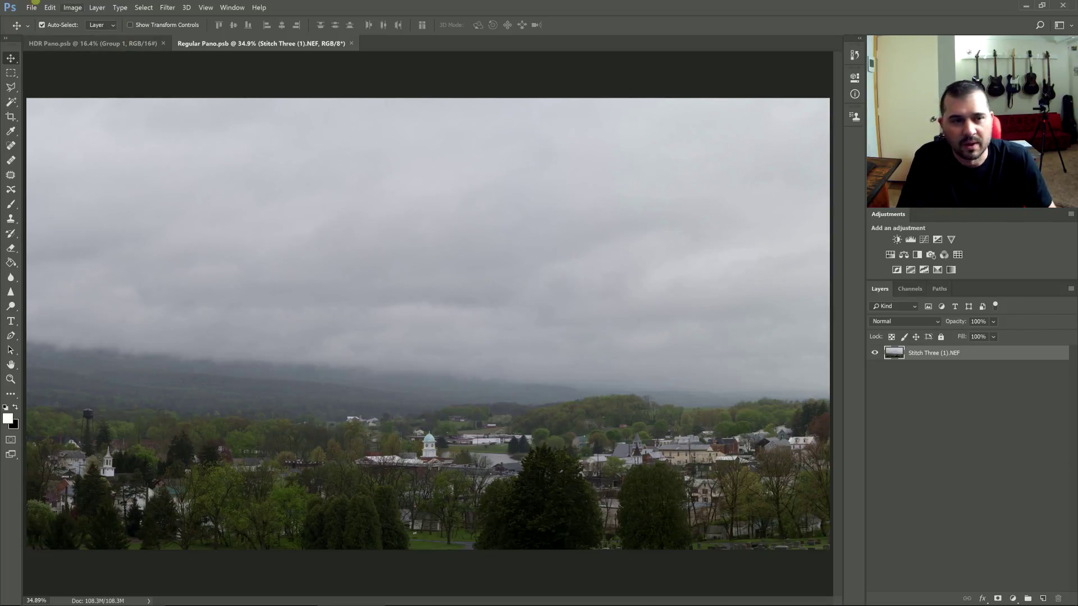
pyautogui.click(76, 43)
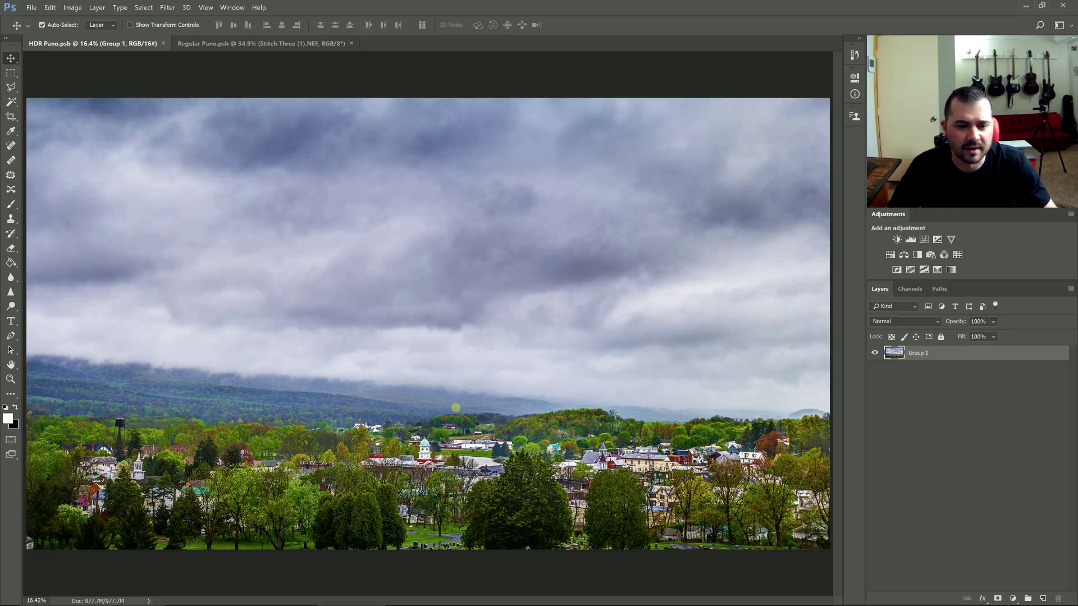
pyautogui.click(229, 45)
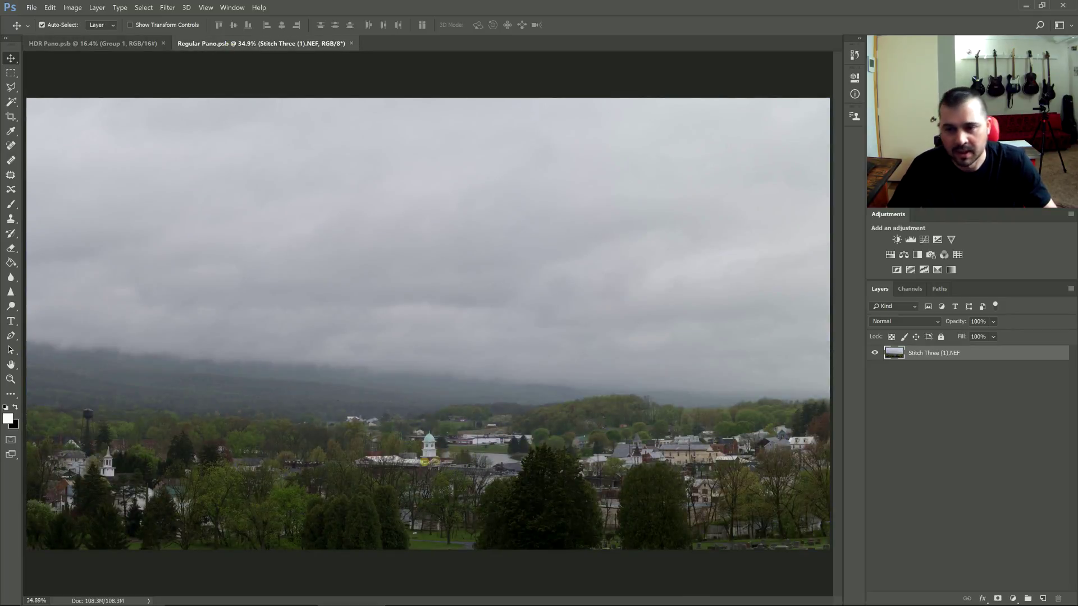
pyautogui.press('ctrl')
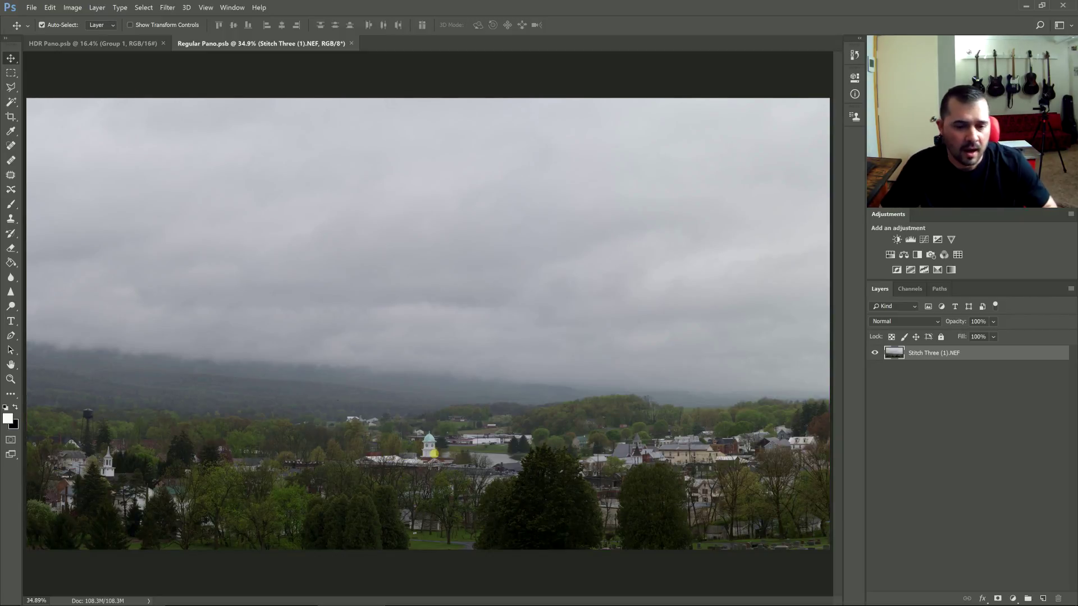
pyautogui.click(84, 43)
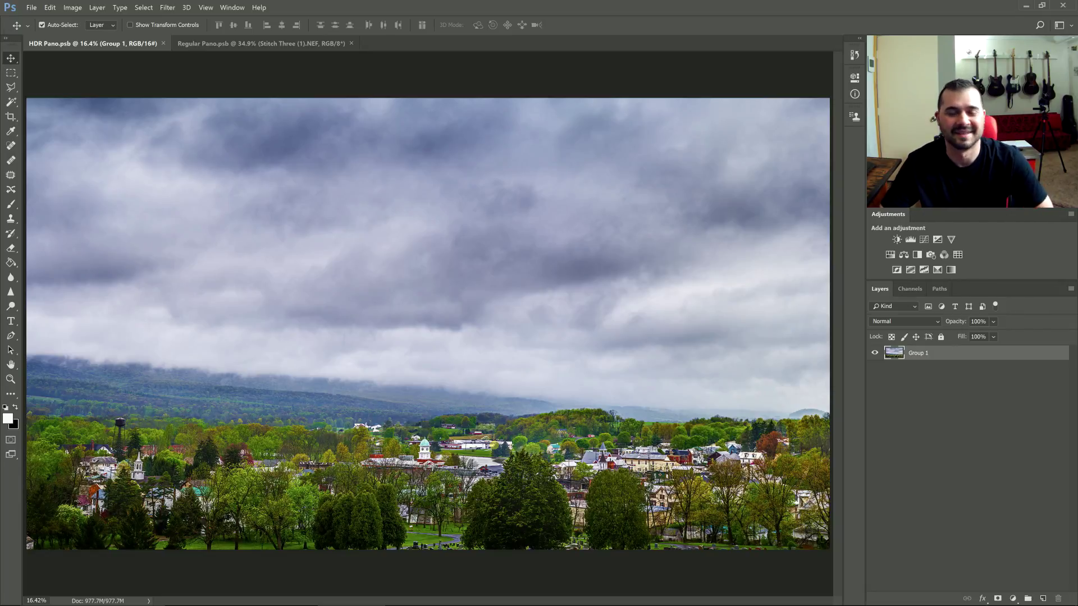
pyautogui.click(281, 45)
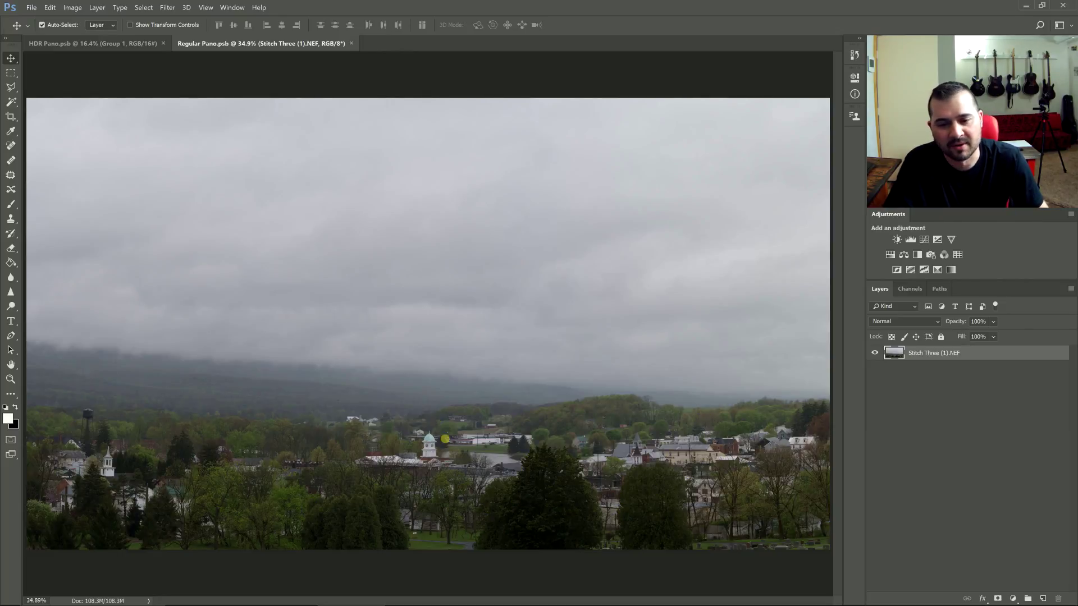
pyautogui.click(115, 45)
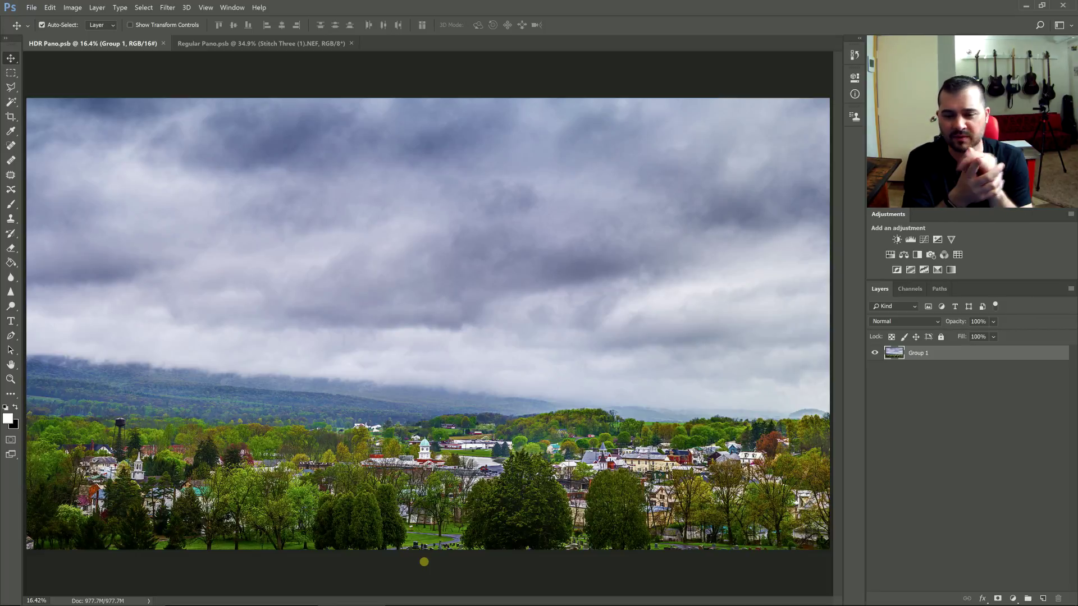
# Examine the detail around the clock tower in HDR Pano.psb at 66.7% and inspect Regular Pano.psb at 100%.
pyautogui.press('ctrl')
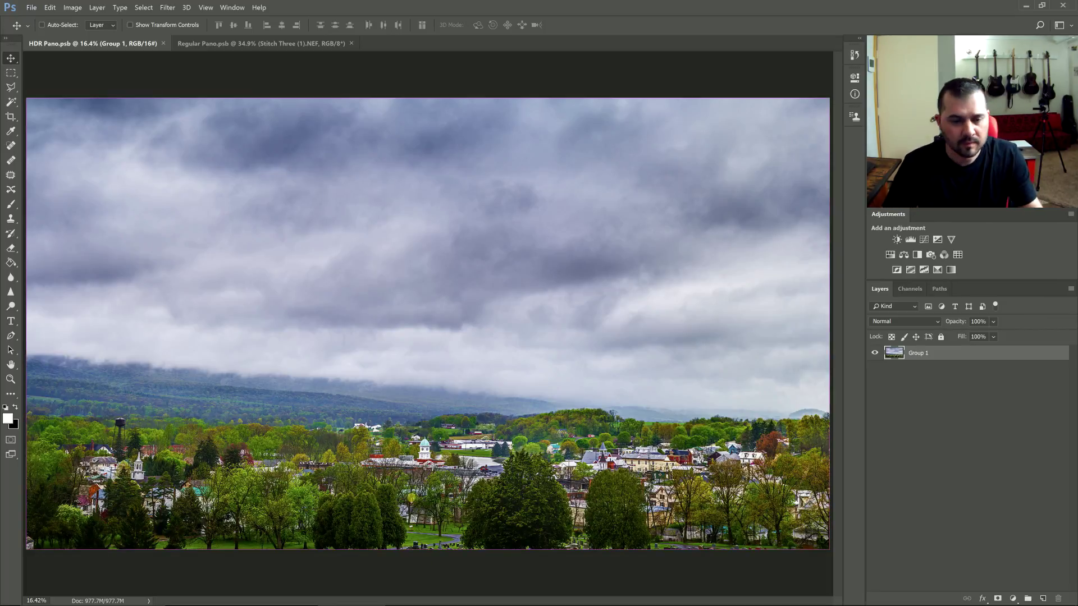
pyautogui.hotkey('ctrl', '+')
pyautogui.hotkey('ctrl', '+')
pyautogui.scroll(-8, 803, 307)
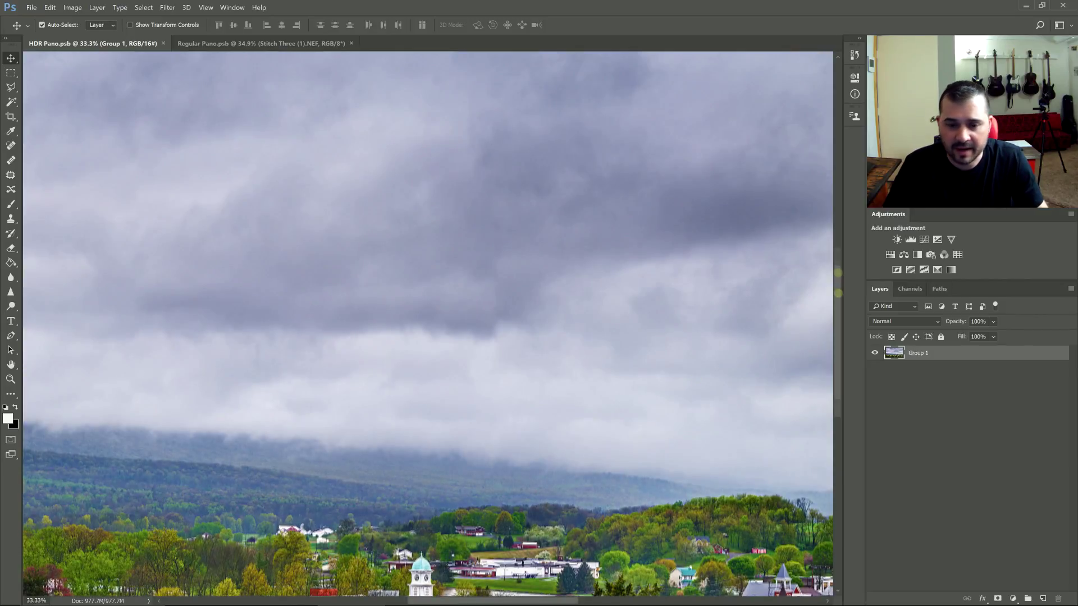
pyautogui.hotkey('ctrl', '+')
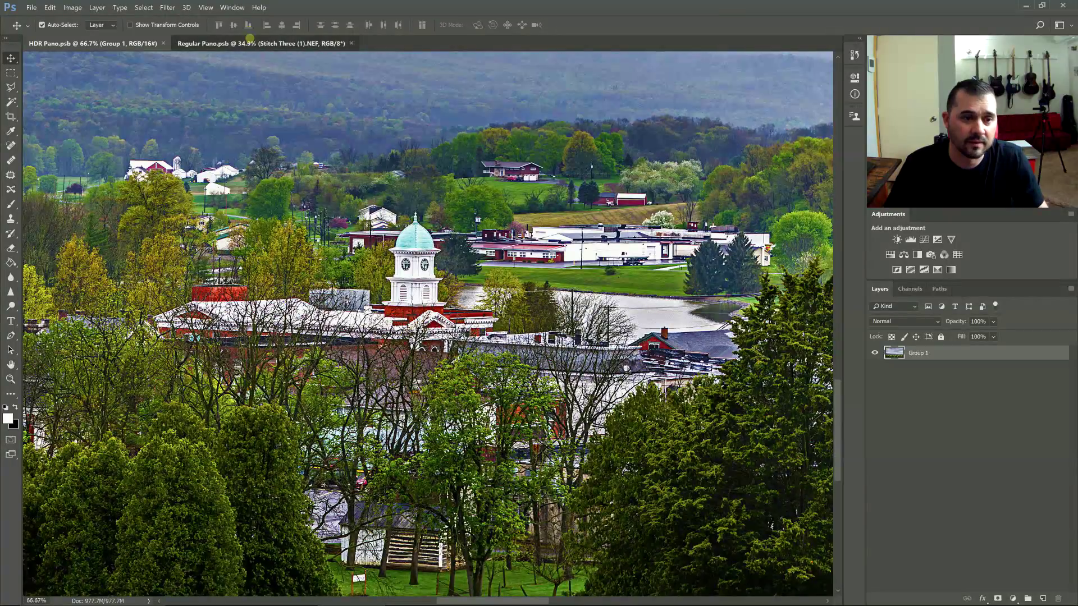
pyautogui.click(249, 38)
pyautogui.hotkey('ctrl', '1')
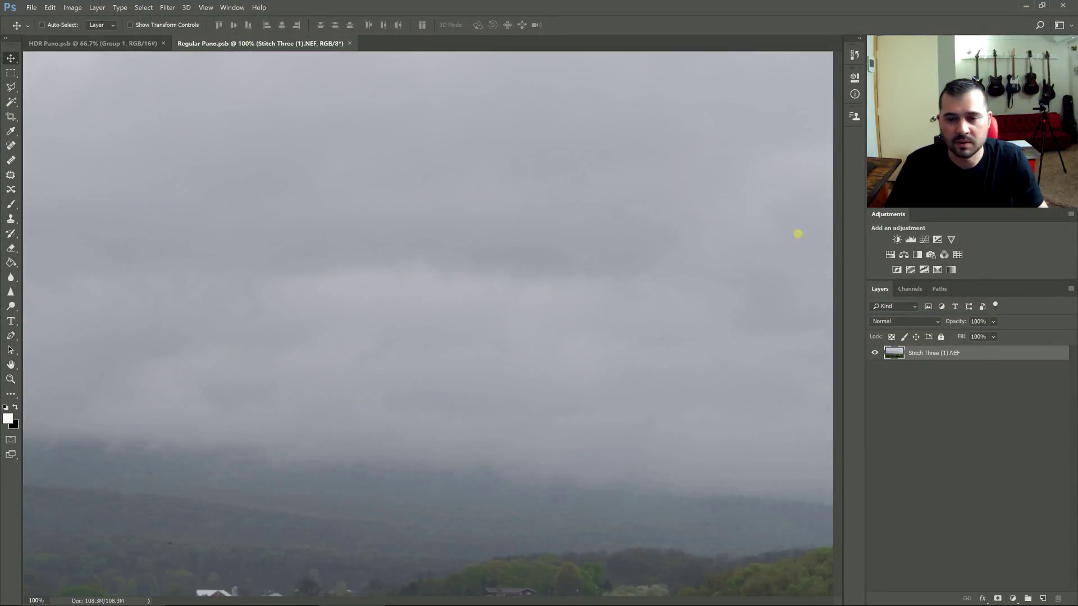
pyautogui.moveTo(840, 279); pyautogui.dragTo(836, 391)
pyautogui.hotkey('ctrl', '0')
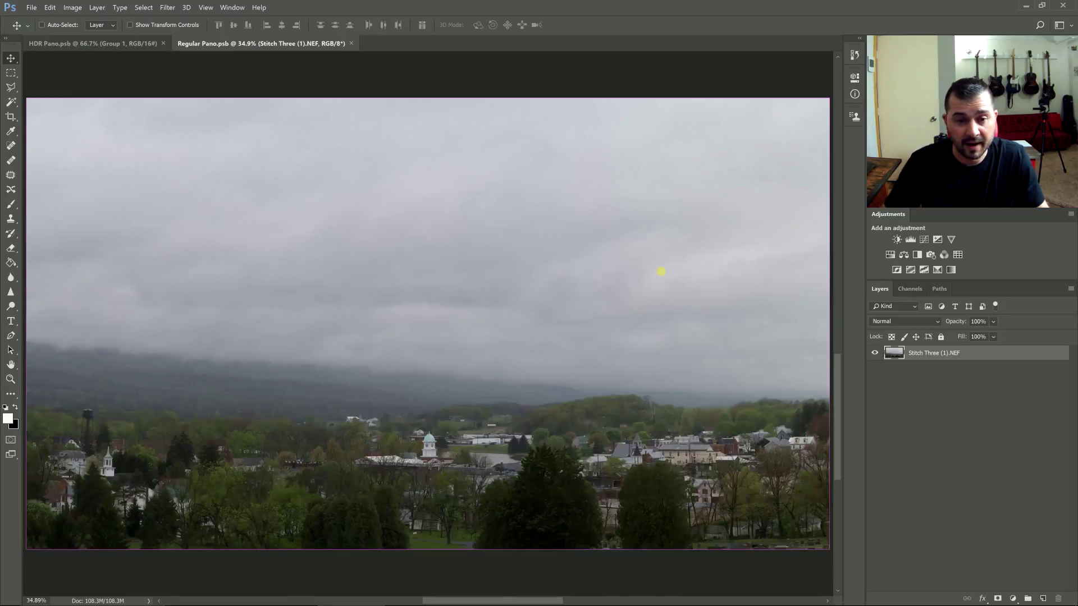
pyautogui.click(137, 48)
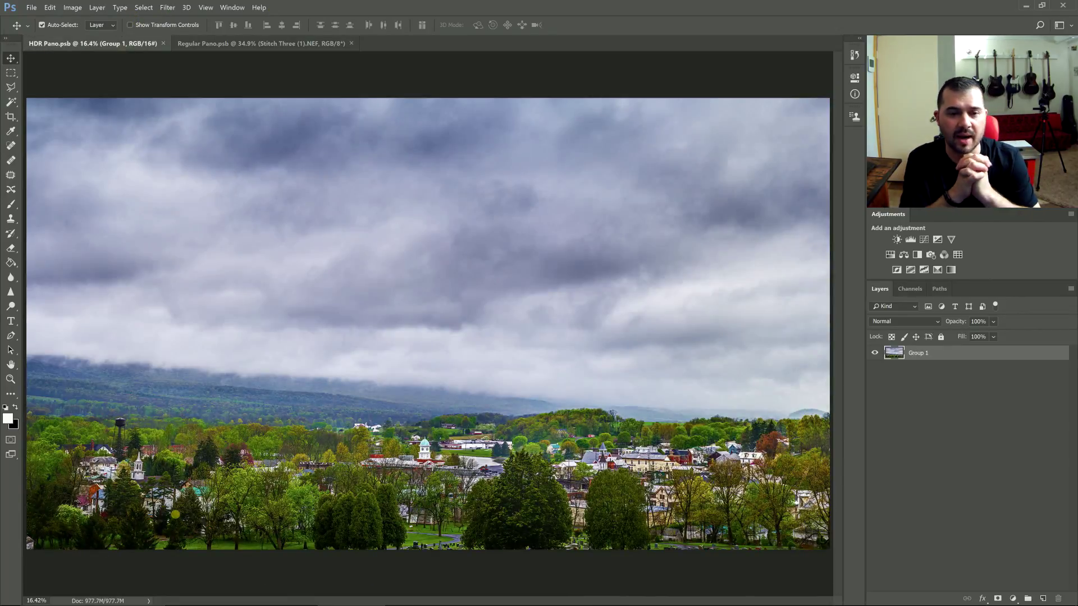
# Inspect the town and trees in Regular Pano.psb at 66.7%, and return to the full view of HDR Pano.psb.
pyautogui.click(269, 43)
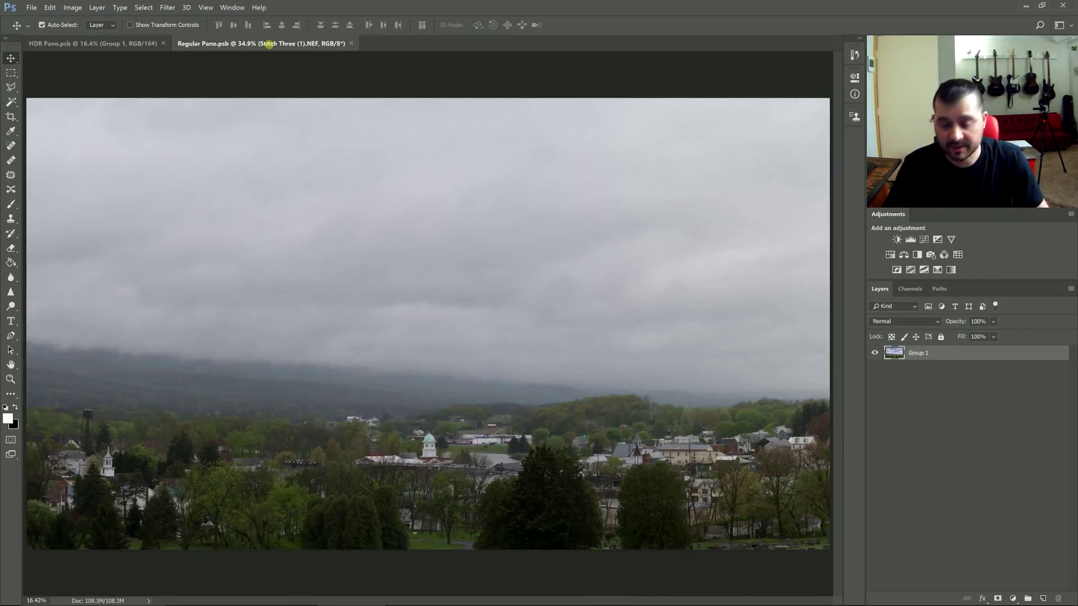
pyautogui.hotkey('ctrl', '+')
pyautogui.hotkey('ctrl', '+')
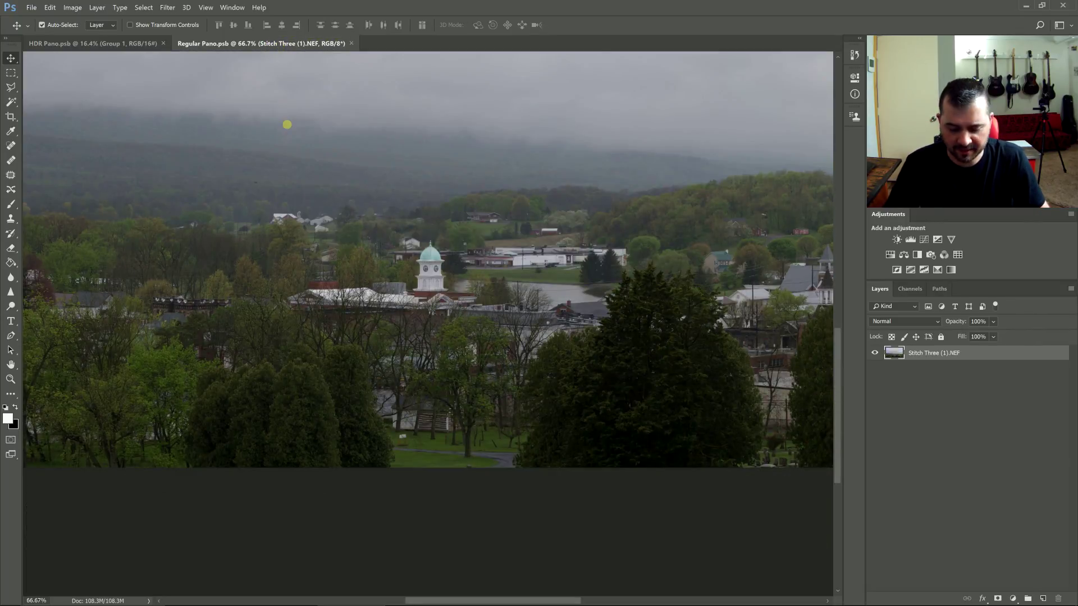
pyautogui.hotkey('ctrl', '0')
pyautogui.click(137, 47)
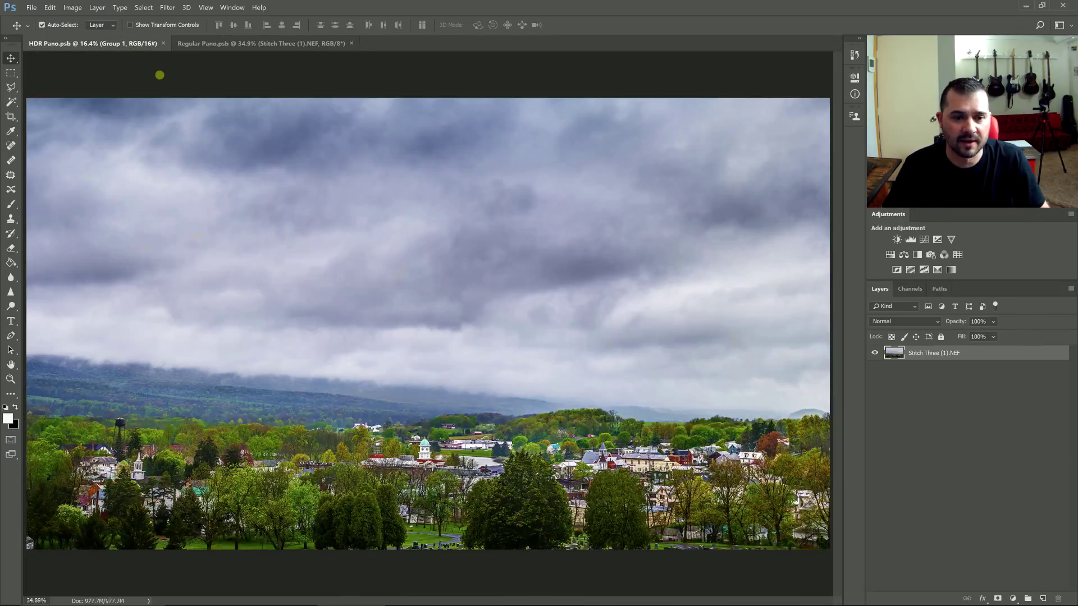